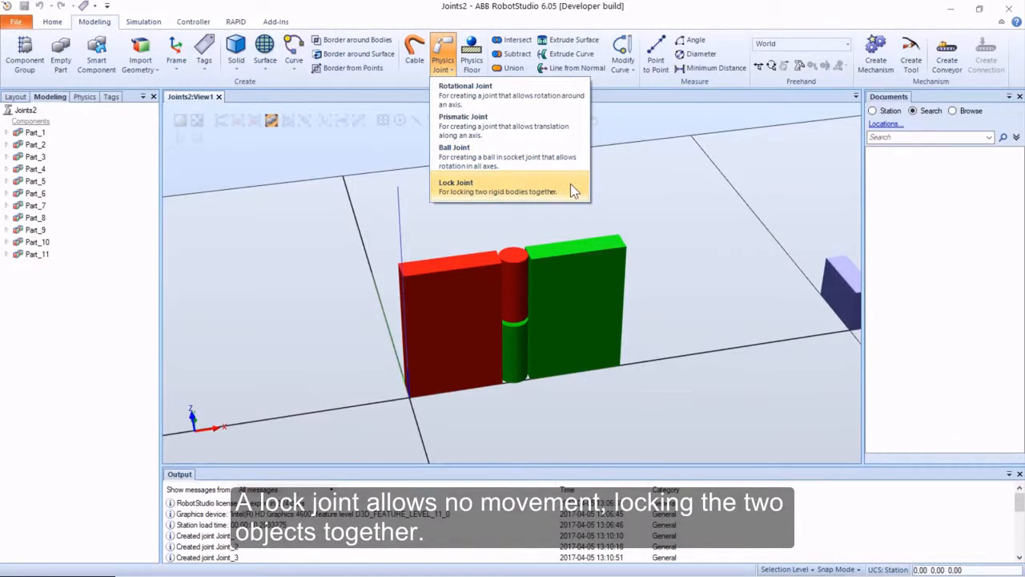
Set the physics behavior of all four hinge parts, the two plates and two knuckles, to Dynamic
left_click(630, 189)
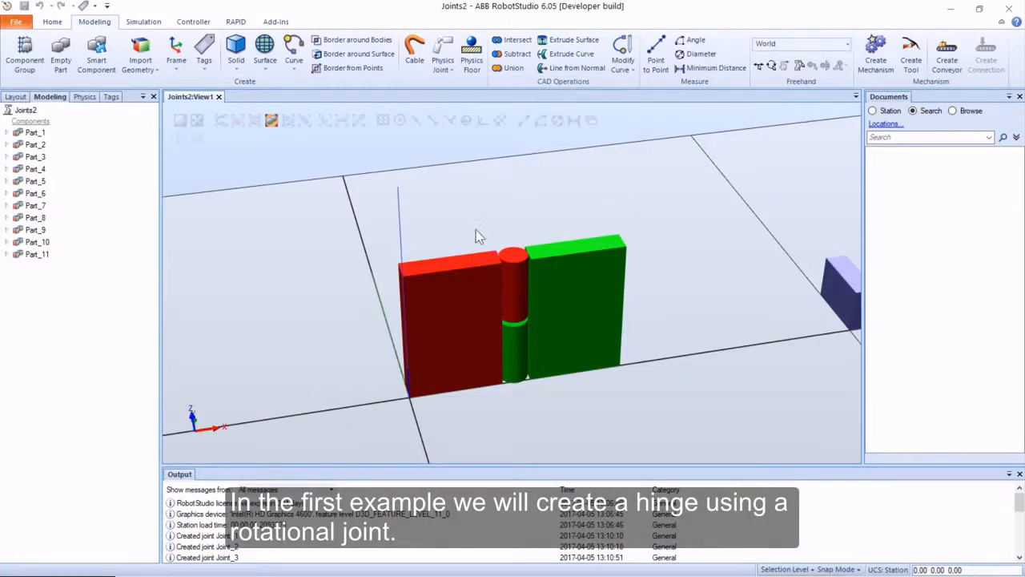
left_click(511, 278)
right_click(549, 285)
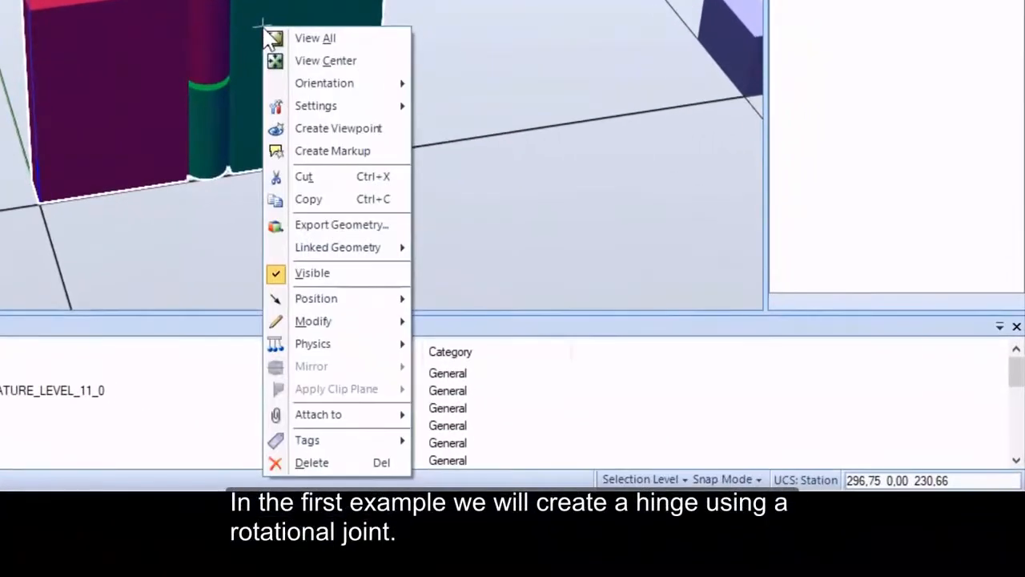
left_click(373, 343)
left_click(420, 346)
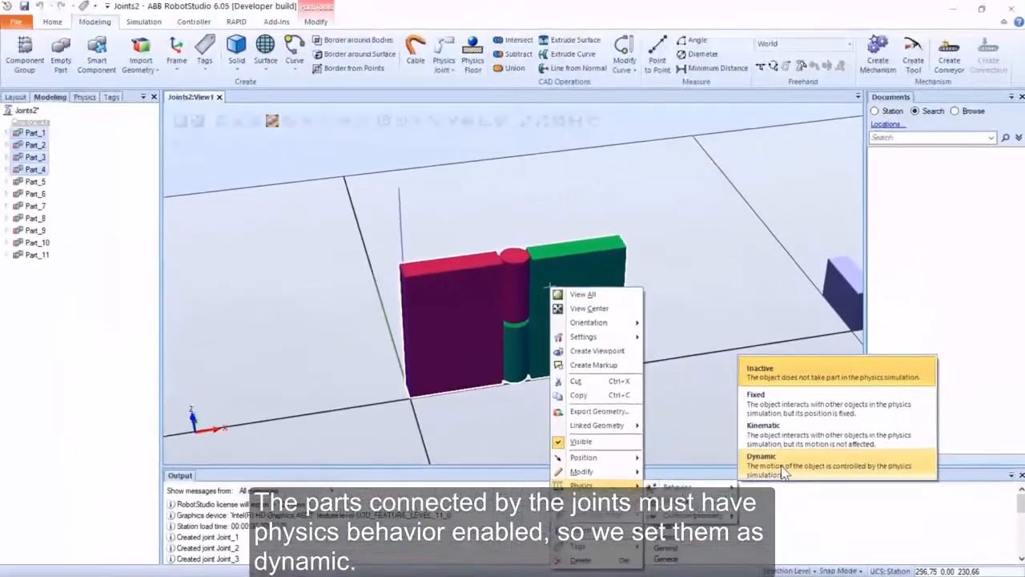
left_click(636, 316)
left_click(682, 319)
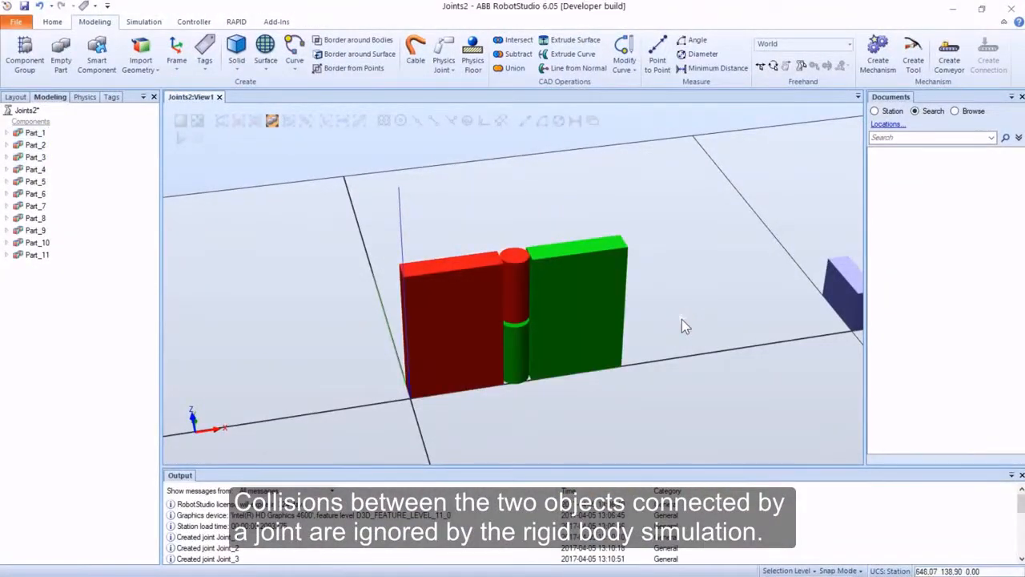
Create a lock joint between the red hinge plate Part_1 and the upper red knuckle Part_3
left_click(443, 70)
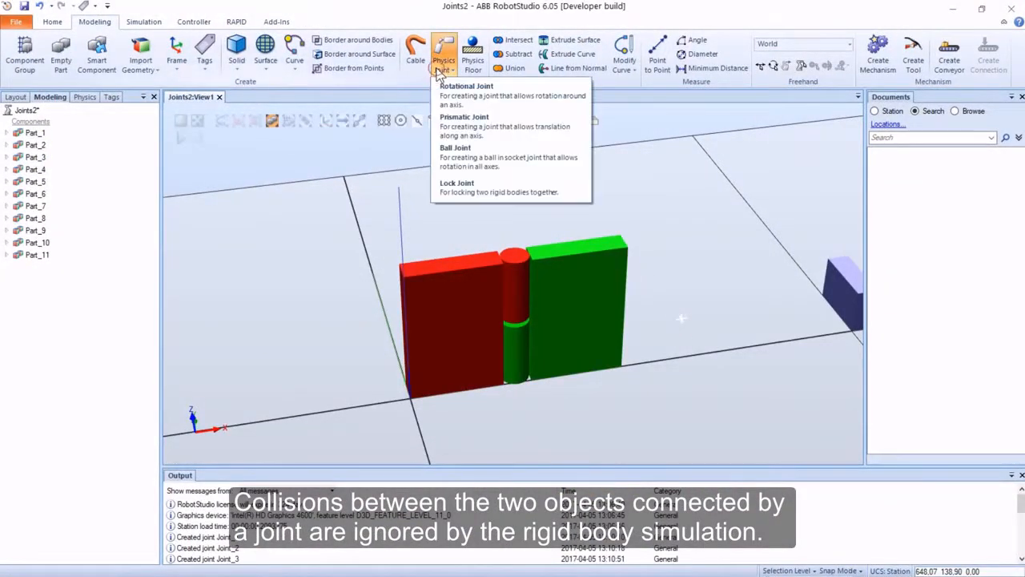
left_click(458, 191)
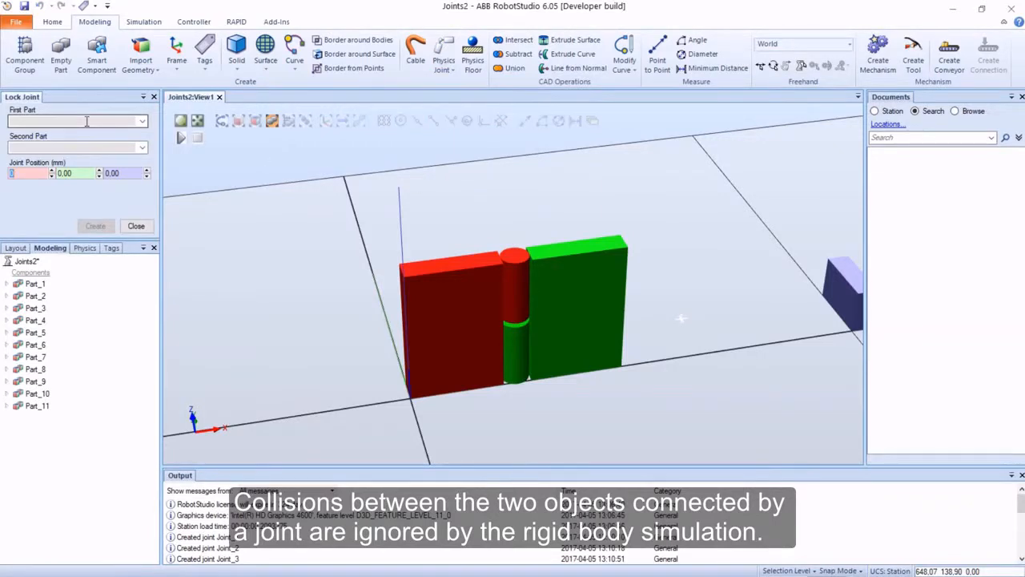
left_click(437, 278)
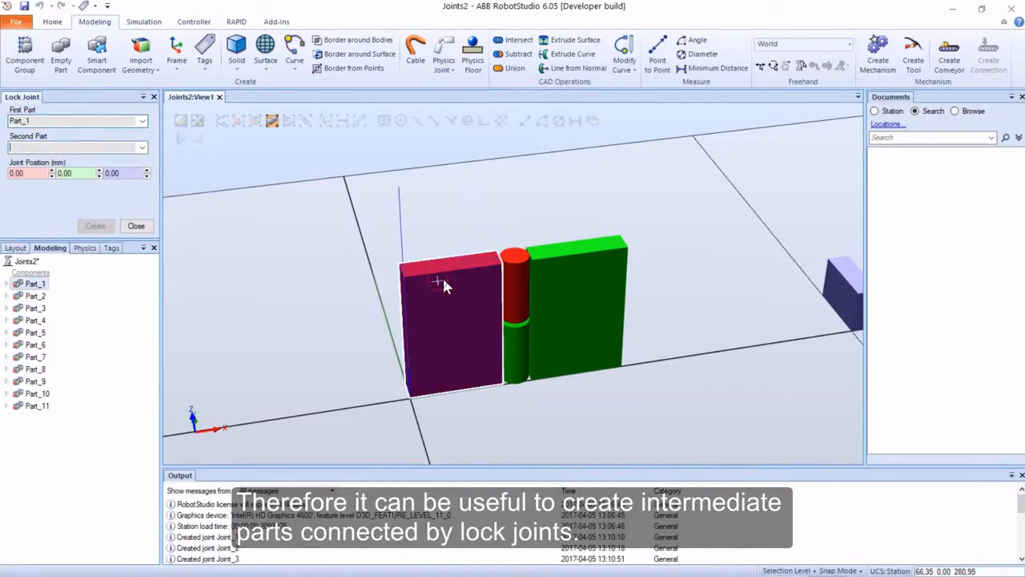
left_click(514, 282)
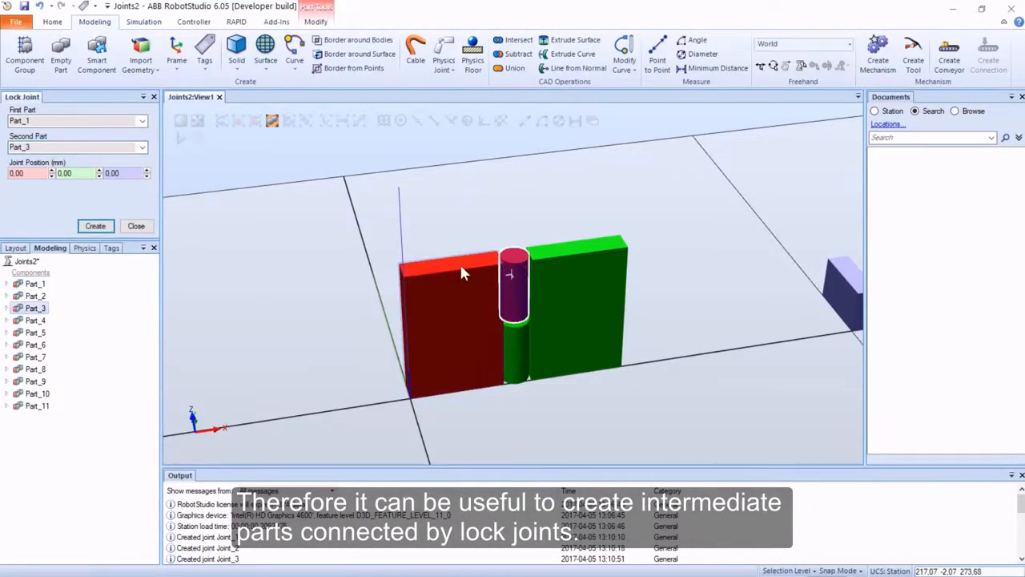
left_click(96, 226)
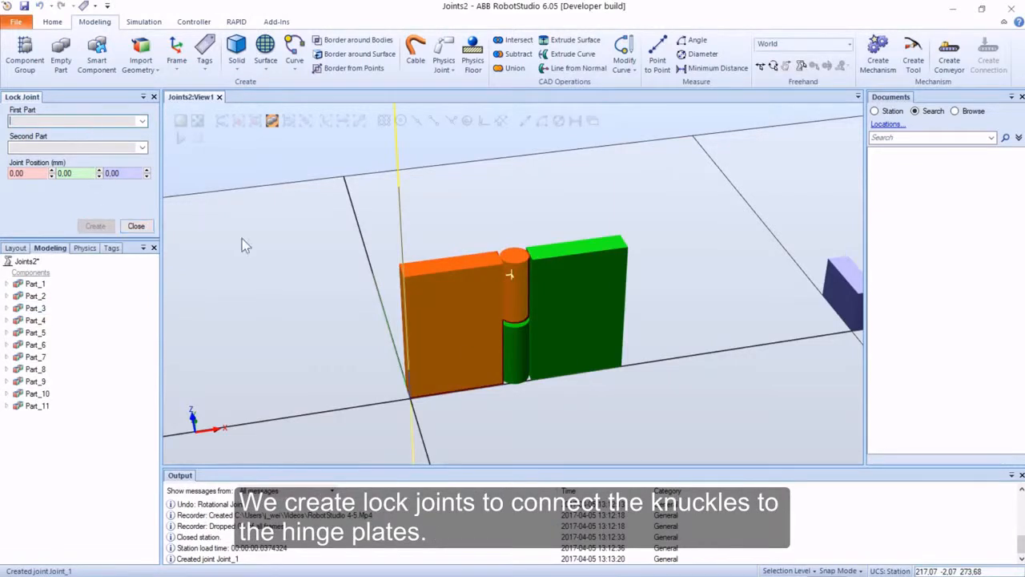
Create a lock joint between the green hinge plate Part_4 and the lower green knuckle Part_2, and display the joints in the Physics browser
left_click(572, 344)
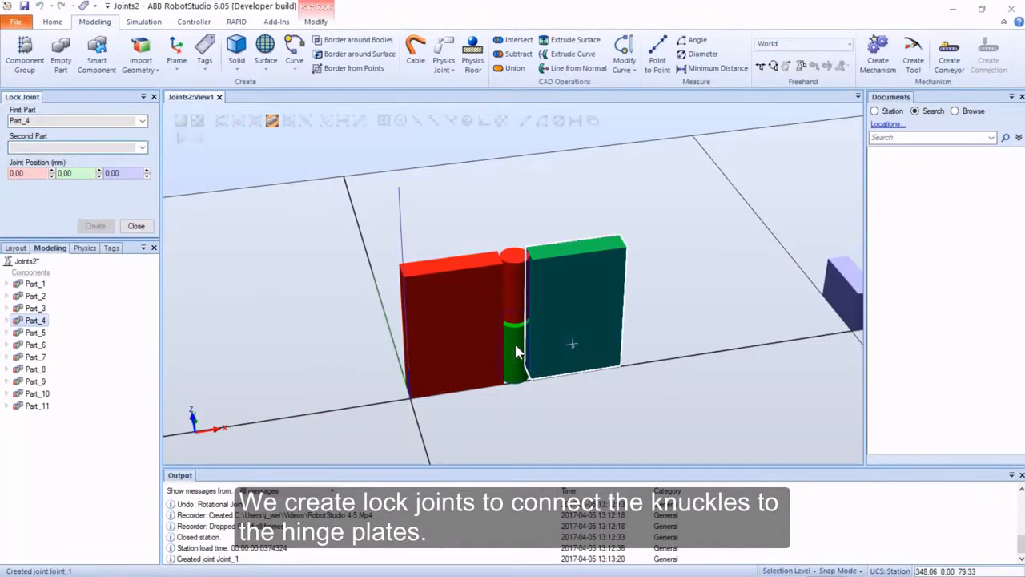
left_click(517, 353)
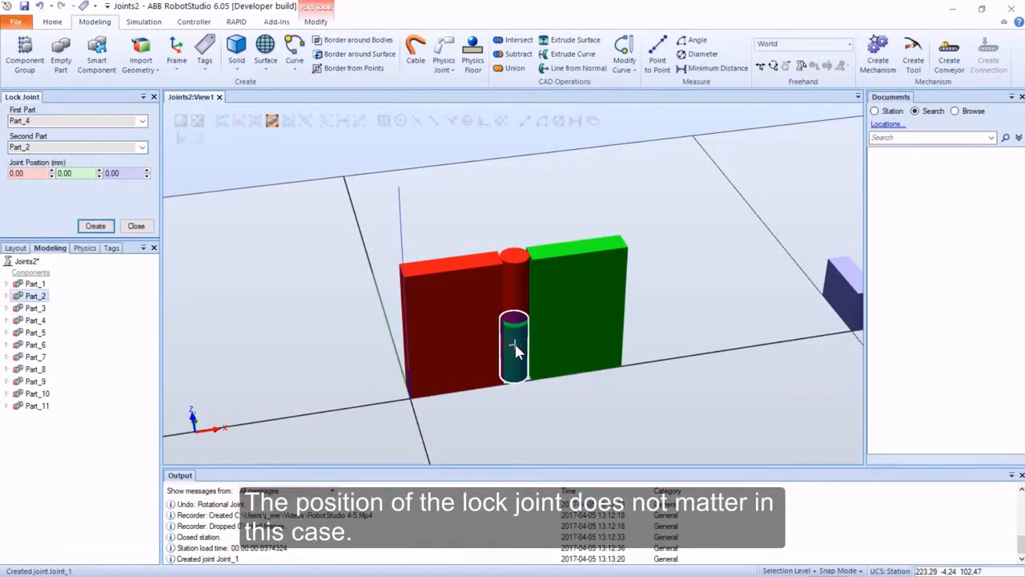
left_click(96, 226)
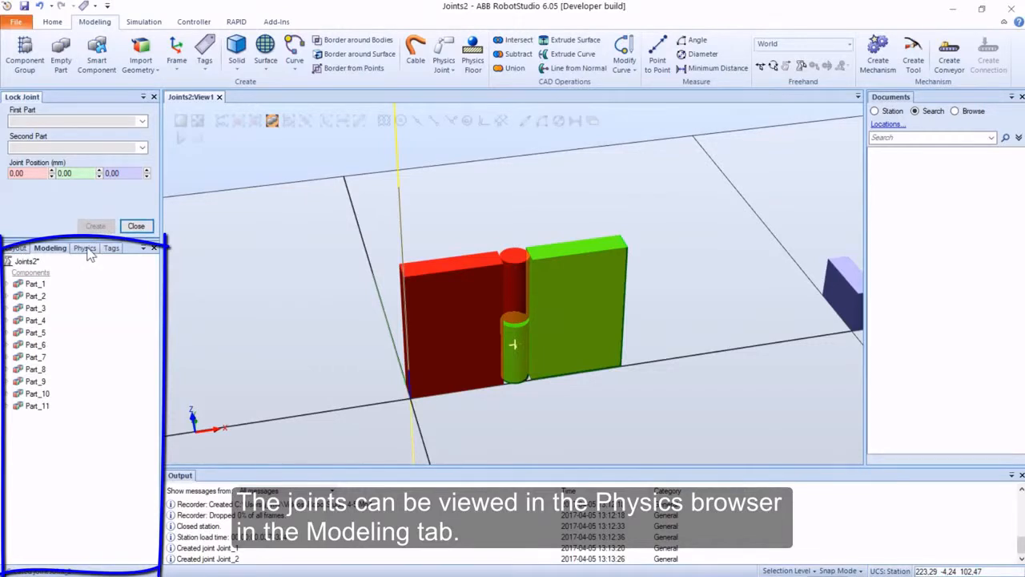
left_click(84, 248)
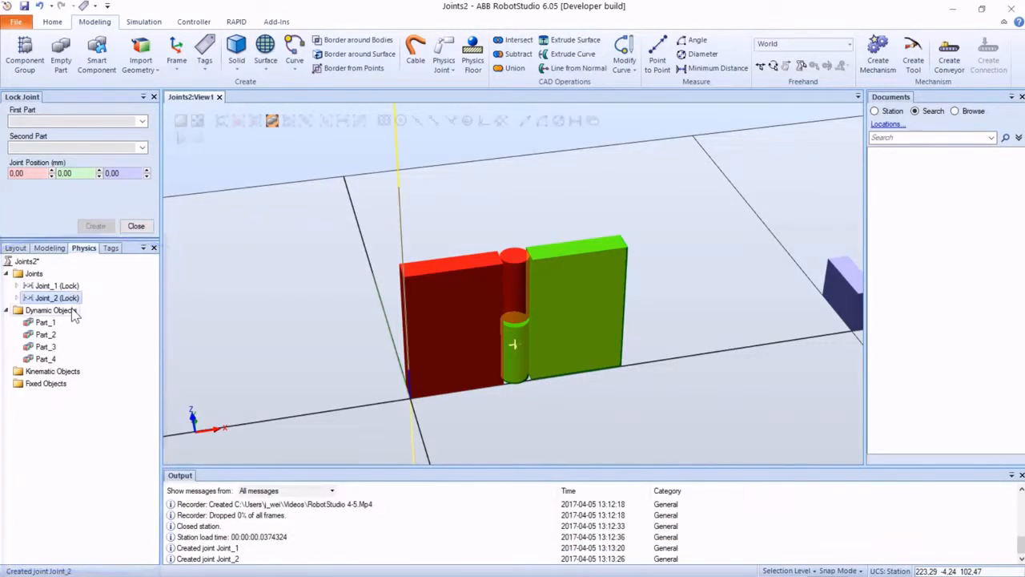
left_click(267, 306)
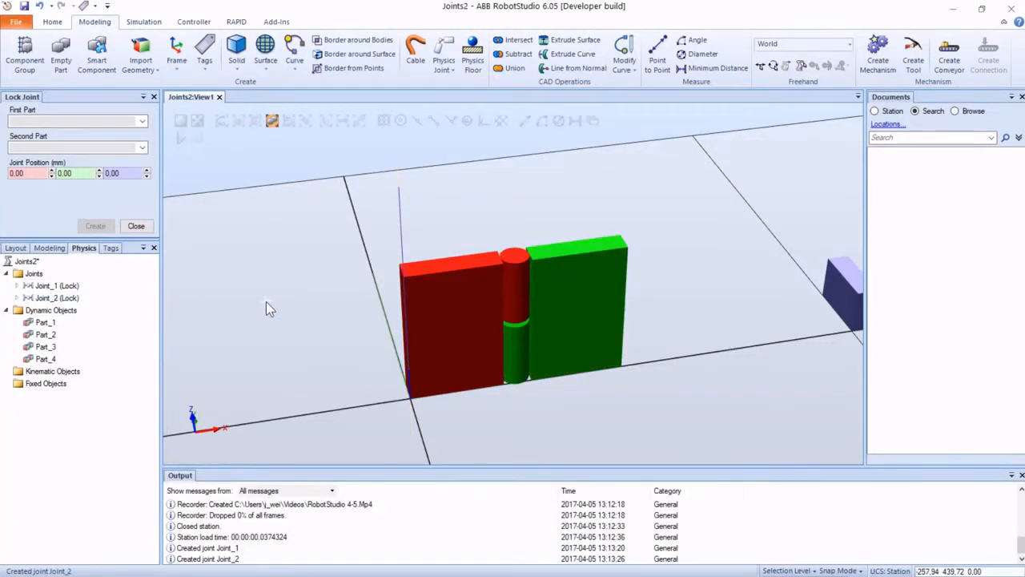
Start a rotational joint with the upper knuckle Part_3 as first part and the lower knuckle Part_2 as second part
left_click(440, 70)
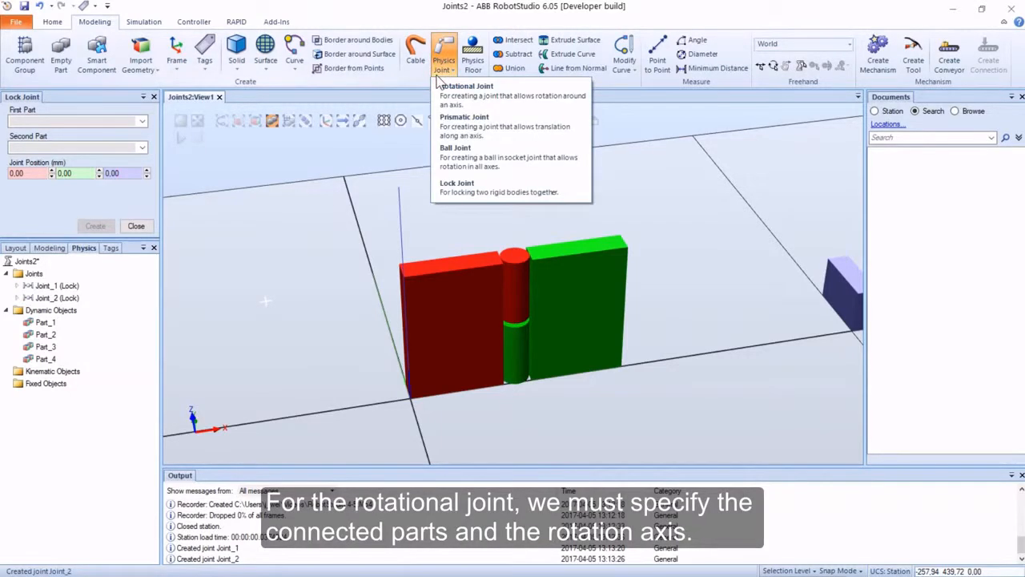
left_click(445, 85)
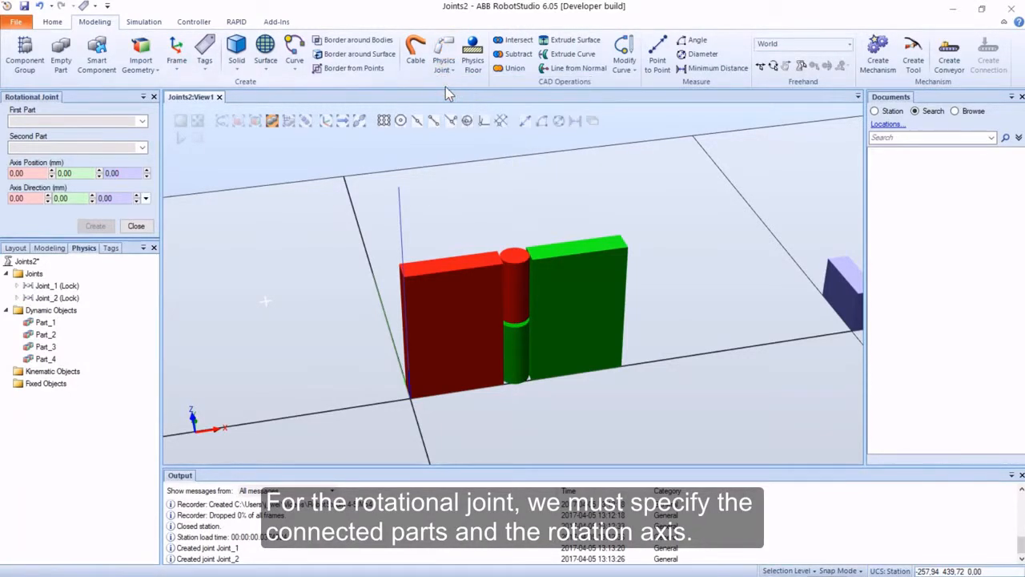
left_click(91, 123)
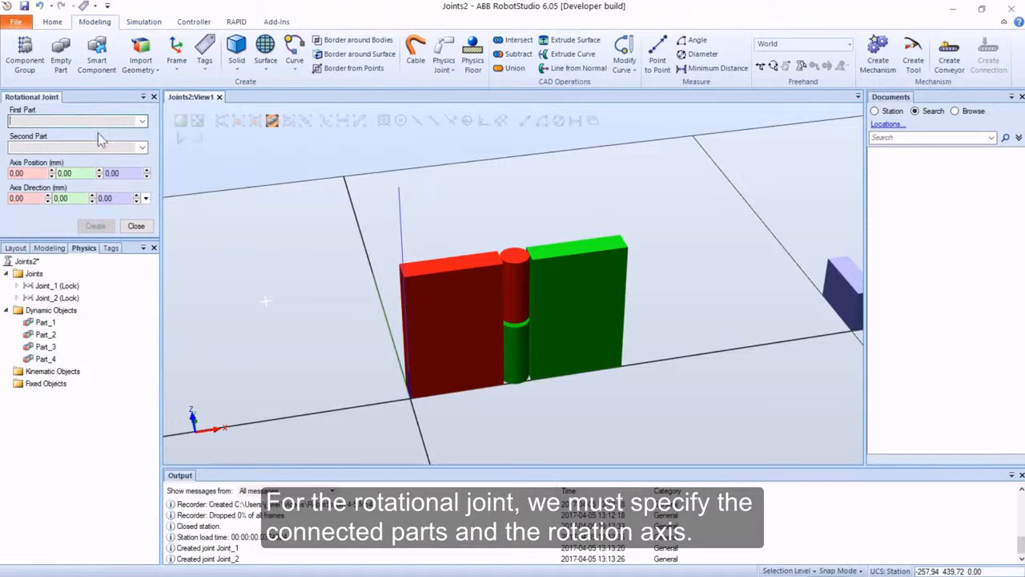
left_click(514, 287)
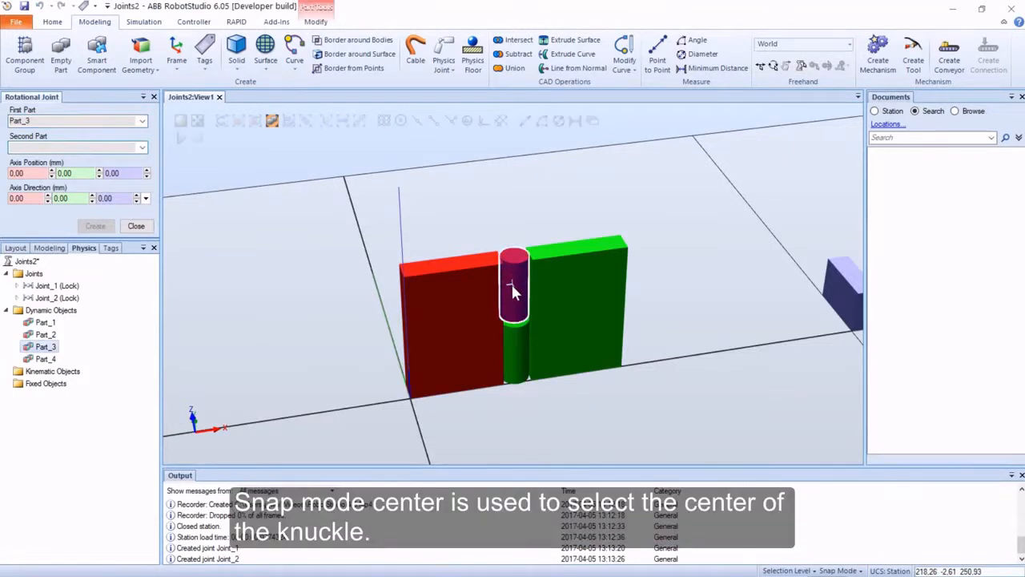
left_click(513, 341)
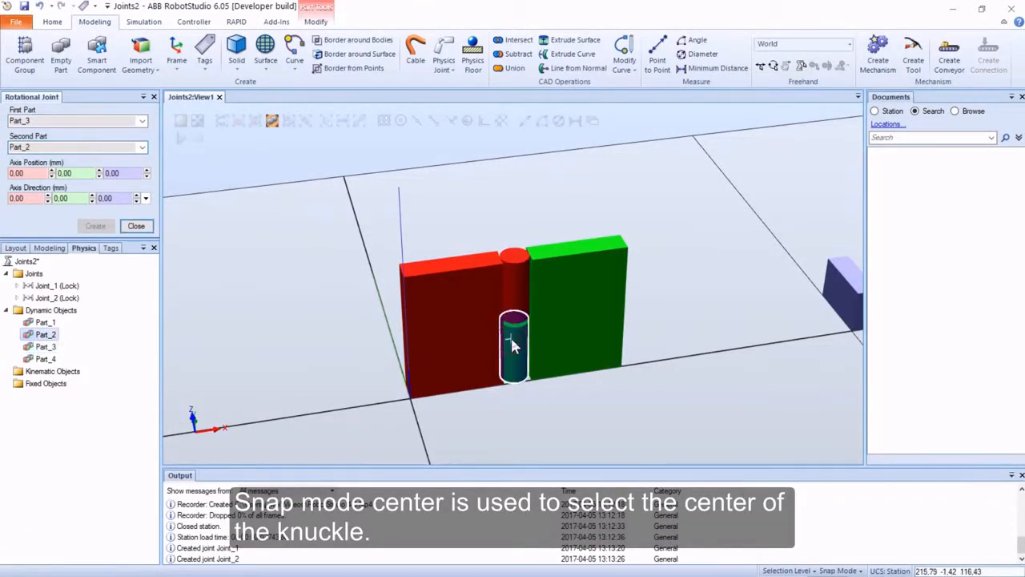
Snap the rotation axis to the center of the upper knuckle's top face at 230, 25, 300, set direction Z to 1, and create the rotational joint
left_click(400, 120)
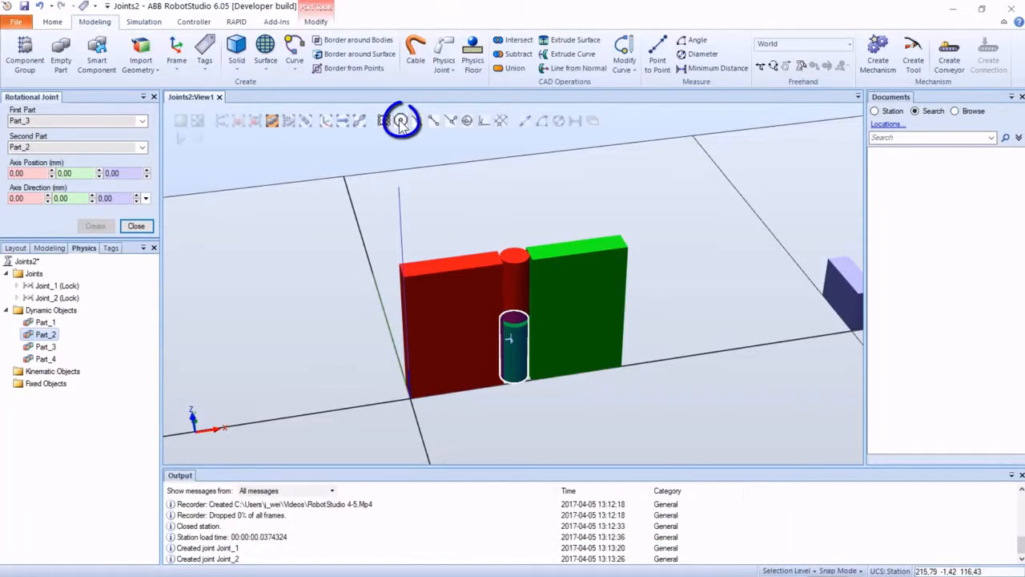
left_click(41, 173)
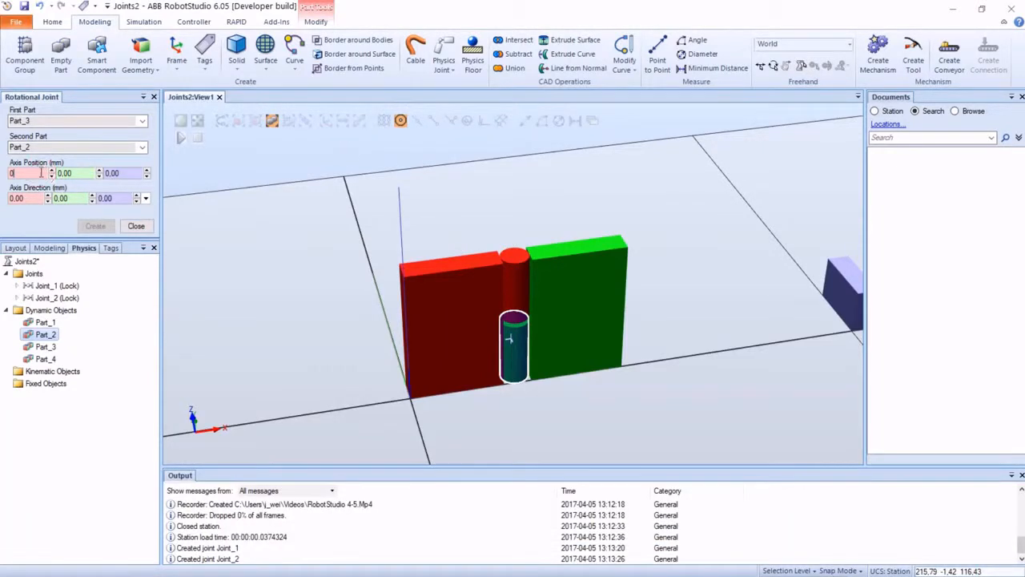
left_click(512, 259)
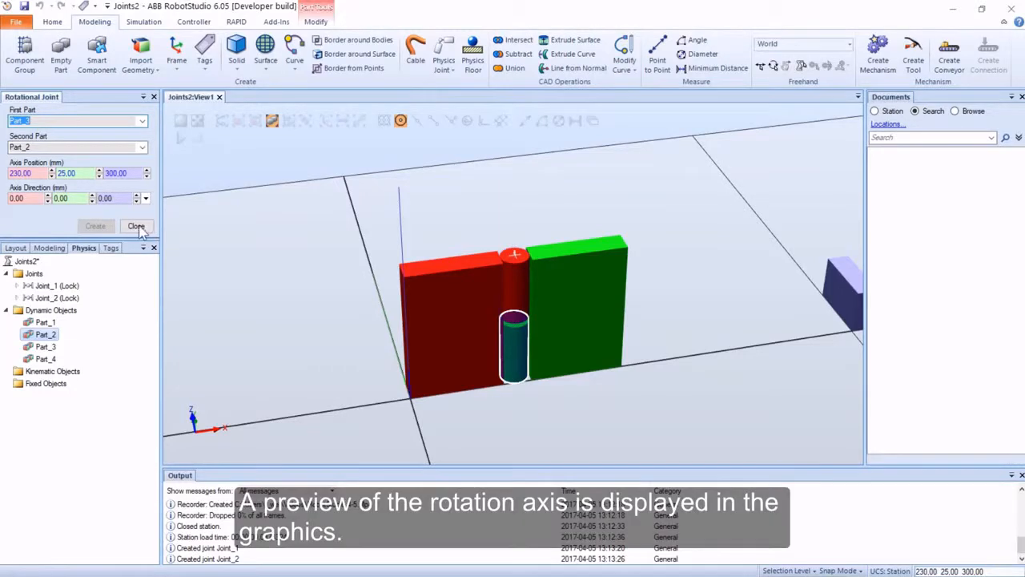
type("1")
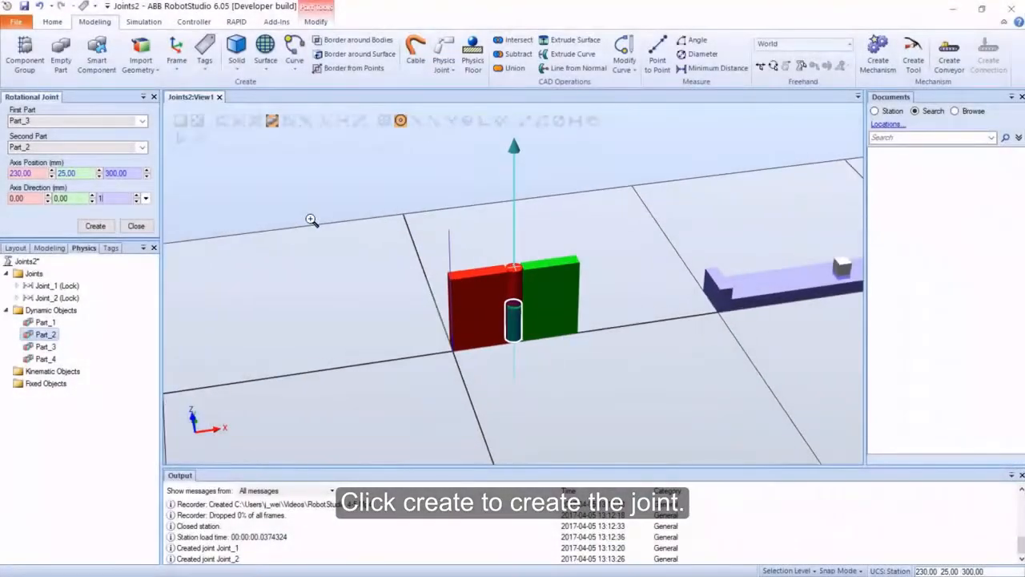
right_click_drag(311, 219, 353, 223, "ctrl")
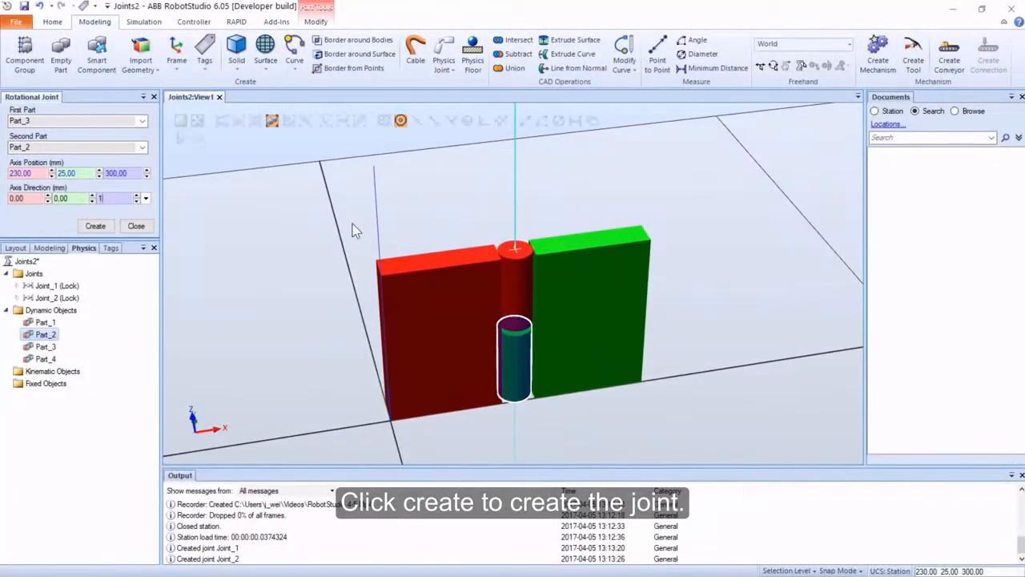
left_click(95, 226)
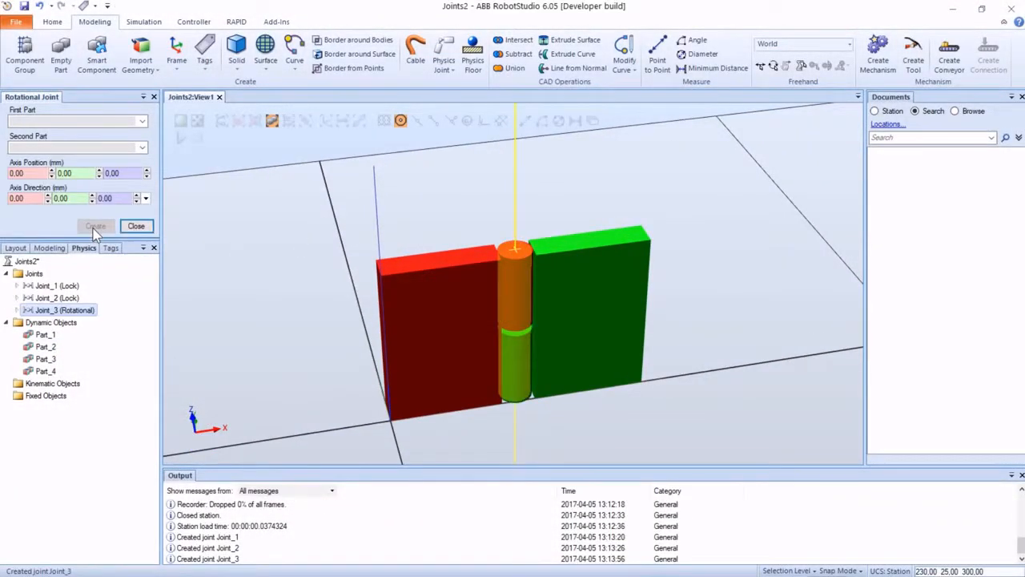
left_click(136, 226)
left_click(215, 196)
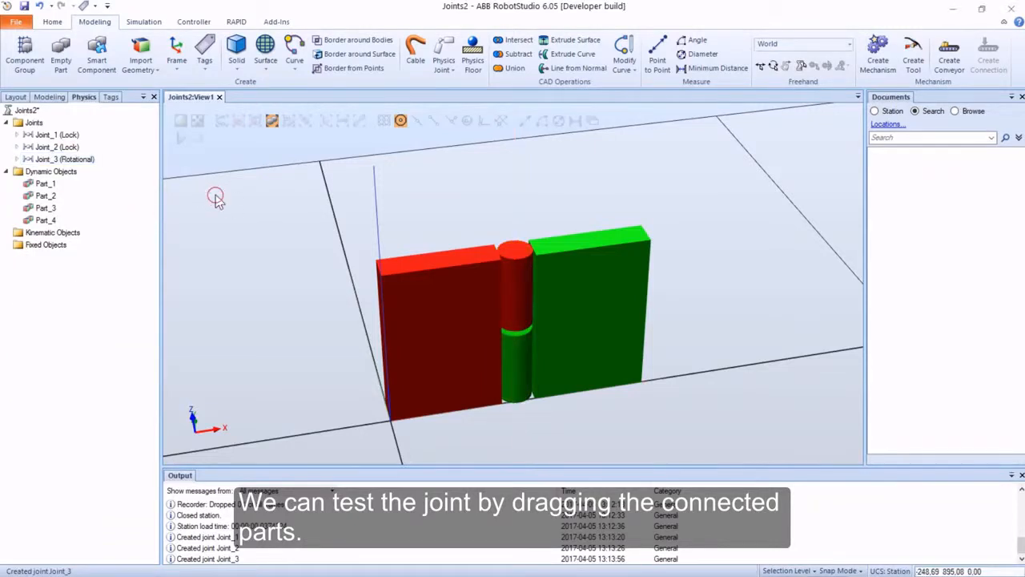
Test the hinge by jogging the green and red plates freehand with physics
right_click_drag(304, 260, 275, 264, "ctrl")
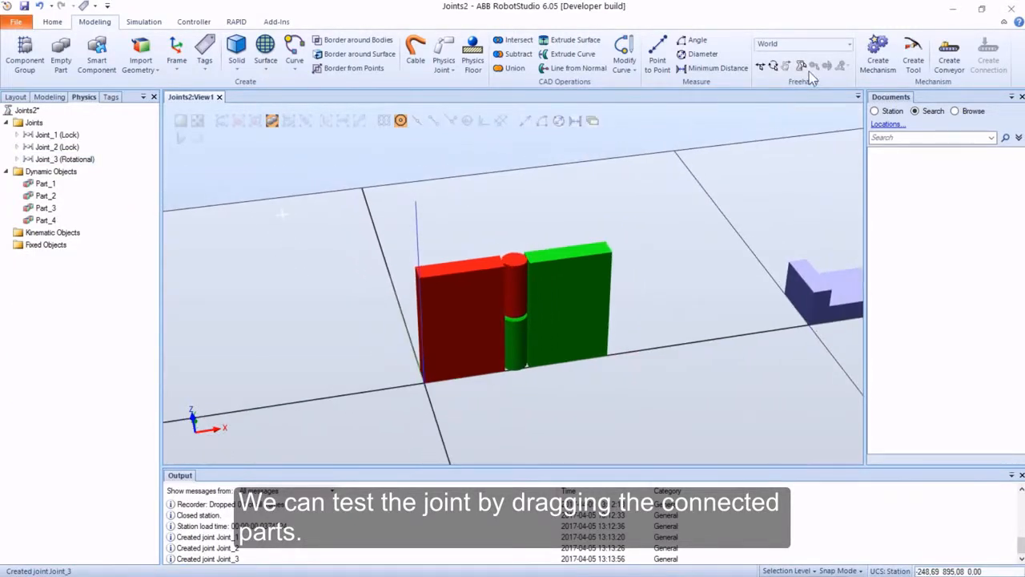
left_click(786, 66)
left_click_drag(584, 301, 558, 194)
left_click_drag(448, 309, 494, 275)
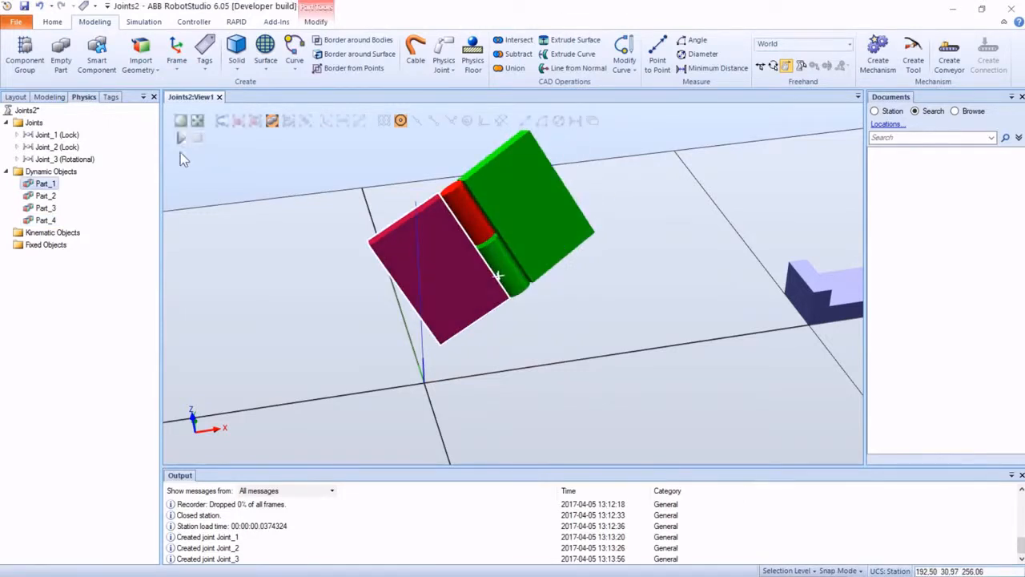
Run the simulation, swing the hinge around by its red plate, and turn off freehand physics jogging
left_click(181, 140)
left_click_drag(430, 353, 354, 305)
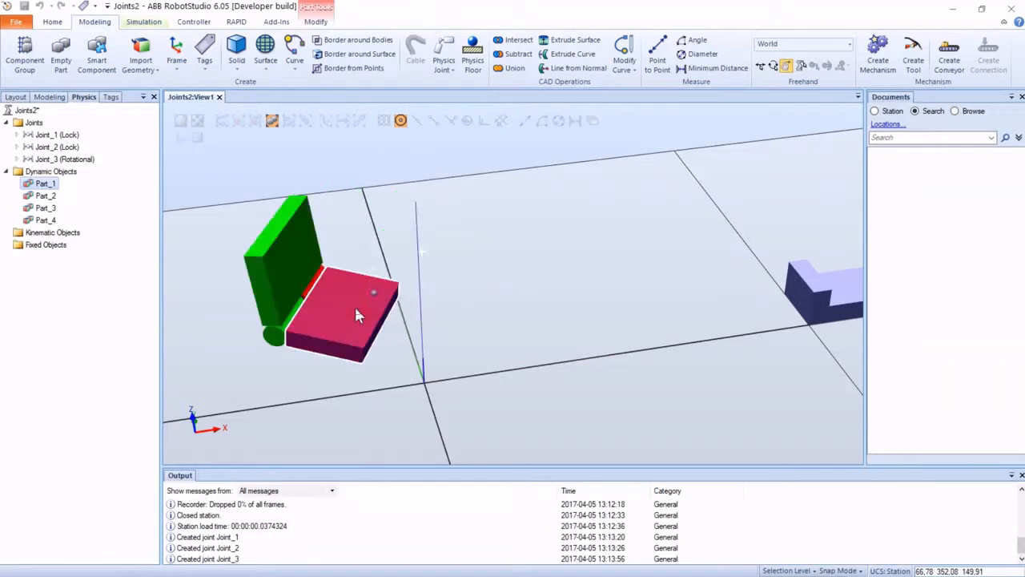
left_click(788, 67)
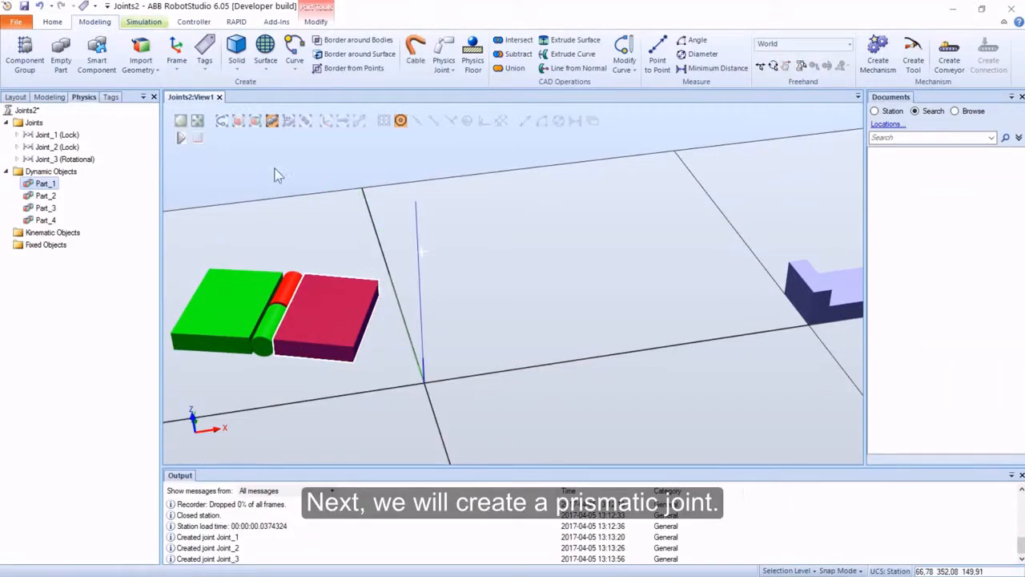
Set the physics behavior of the blue sliding device's base to Fixed
left_click_drag(658, 217, 451, 230, "ctrl")
scroll(456, 229, "up", 1)
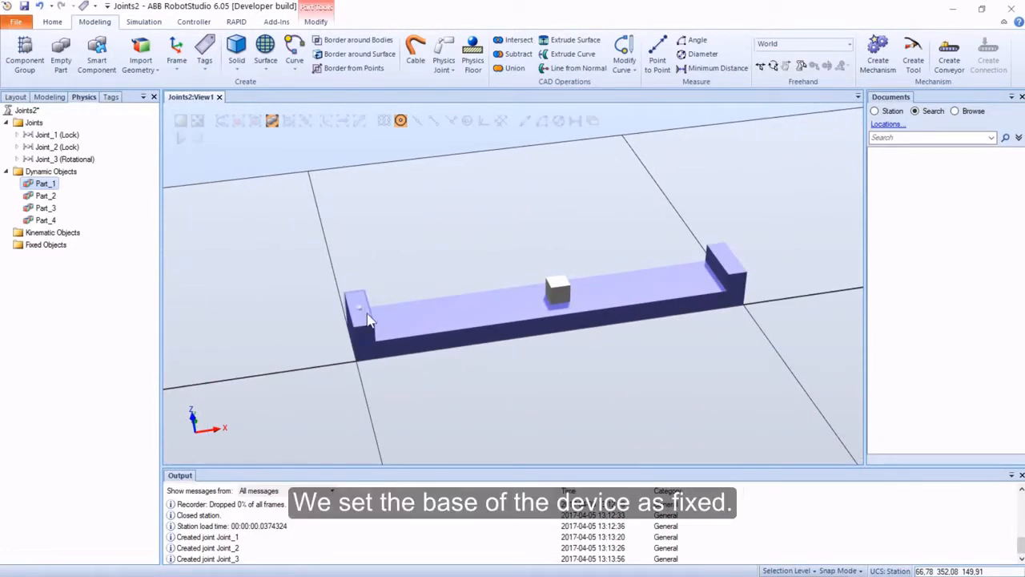
left_click(430, 328)
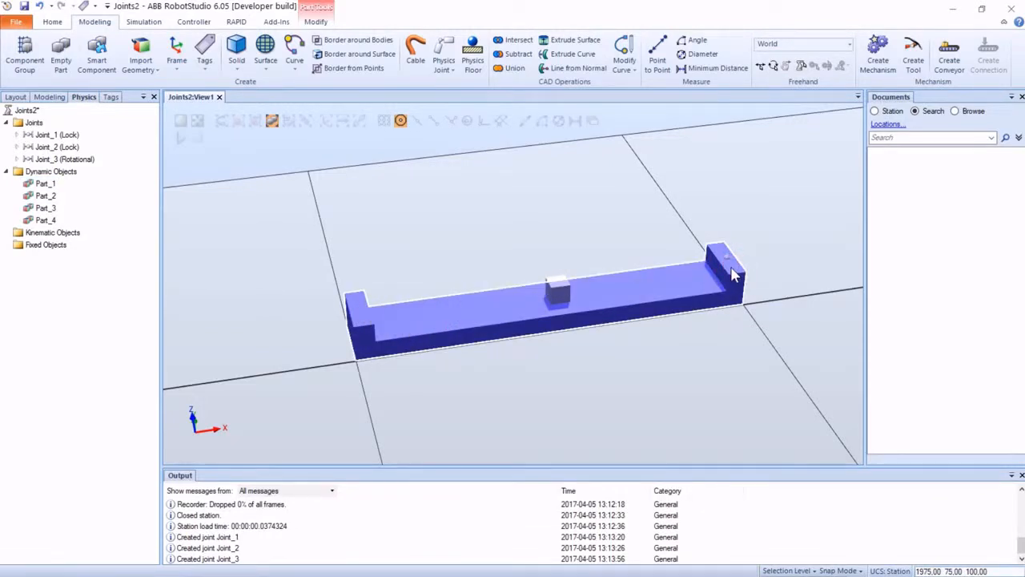
left_click(317, 22)
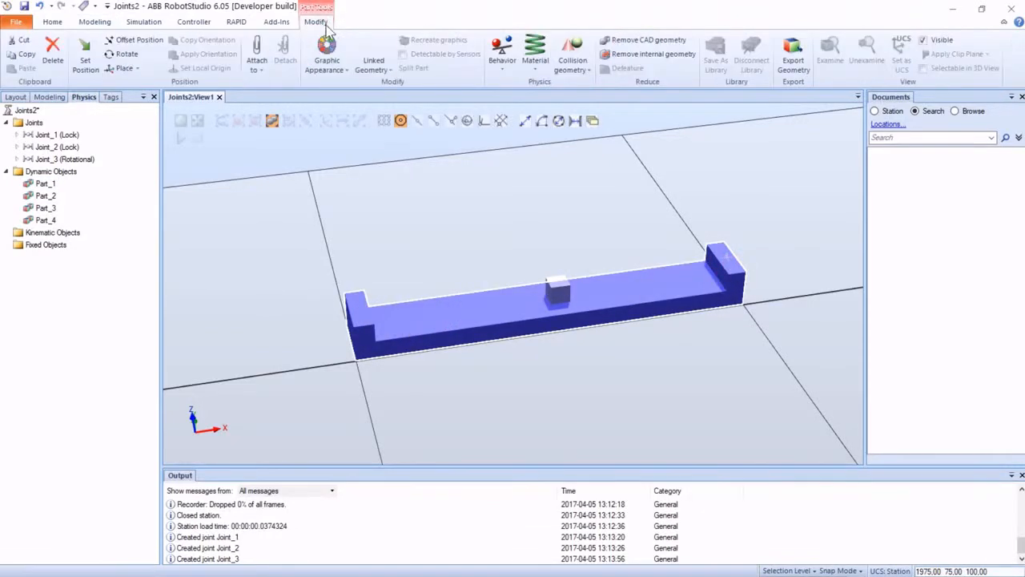
left_click(512, 71)
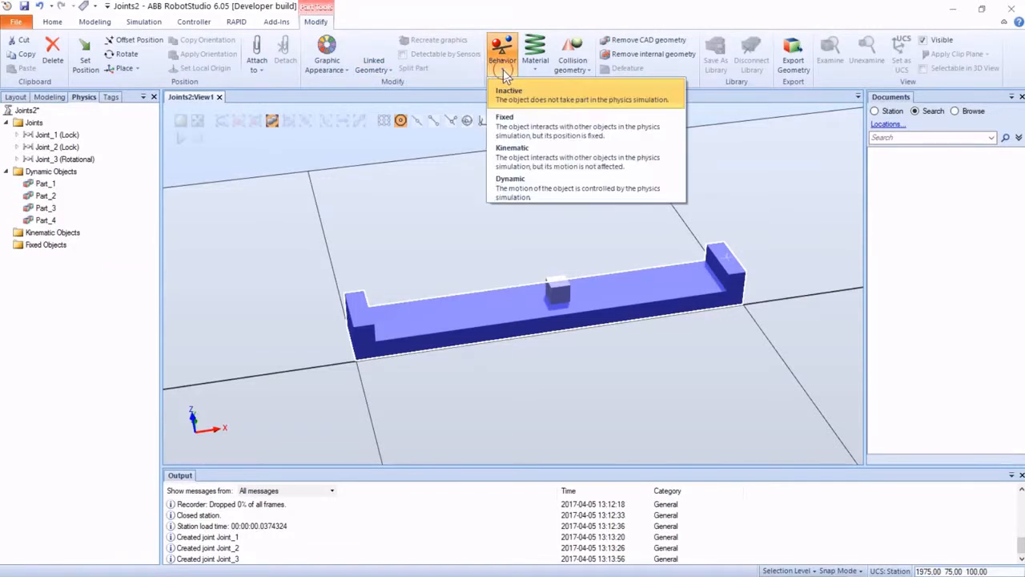
left_click(525, 129)
left_click(523, 185)
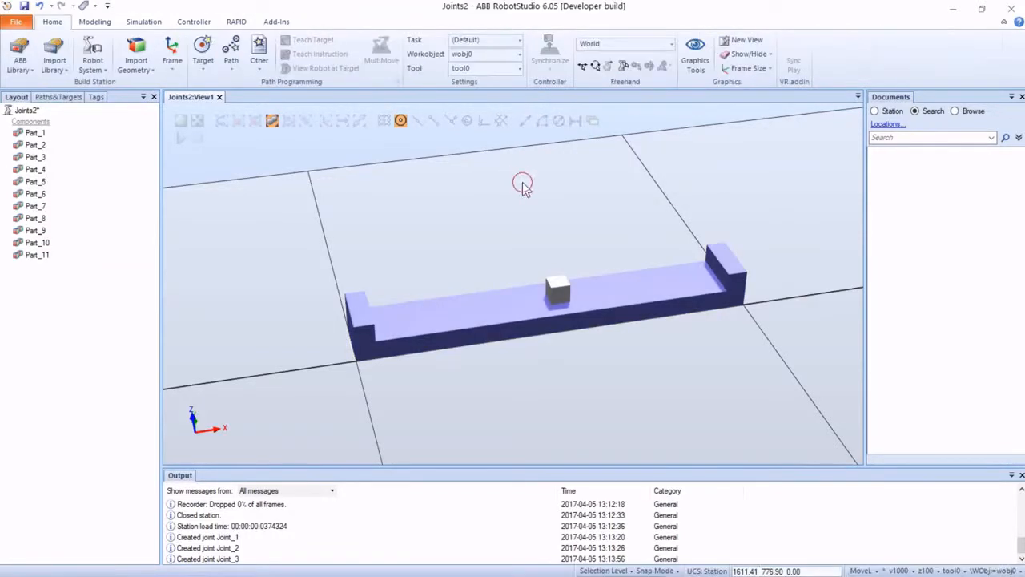
Set the physics behavior of the small cube on the blue base to Dynamic
left_click(564, 297)
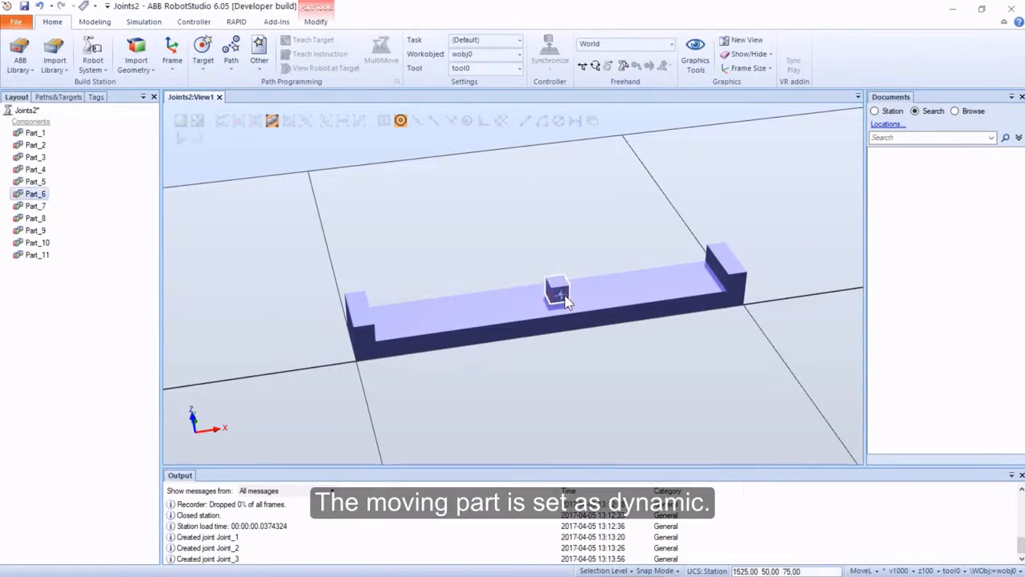
left_click(316, 22)
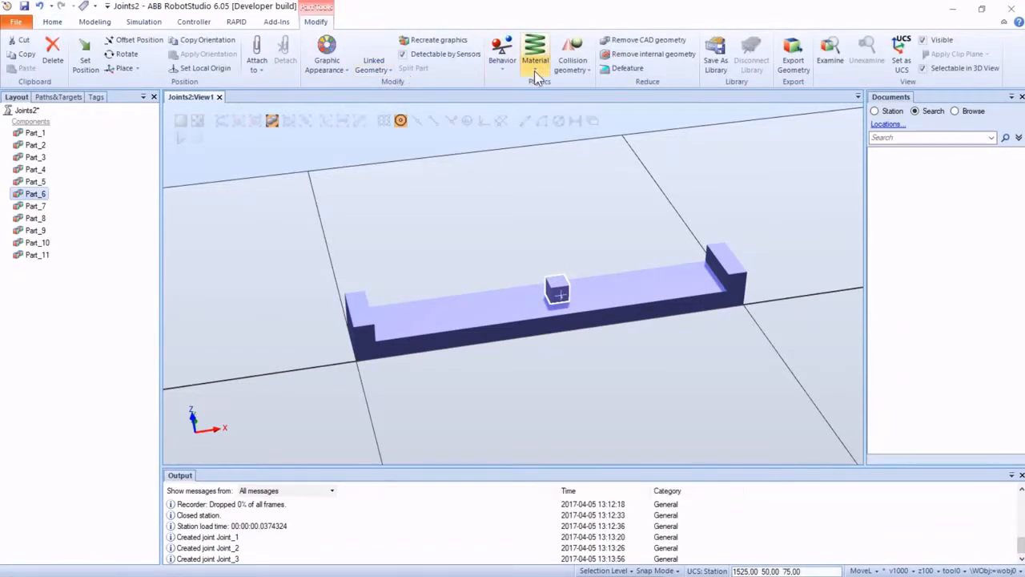
left_click(511, 71)
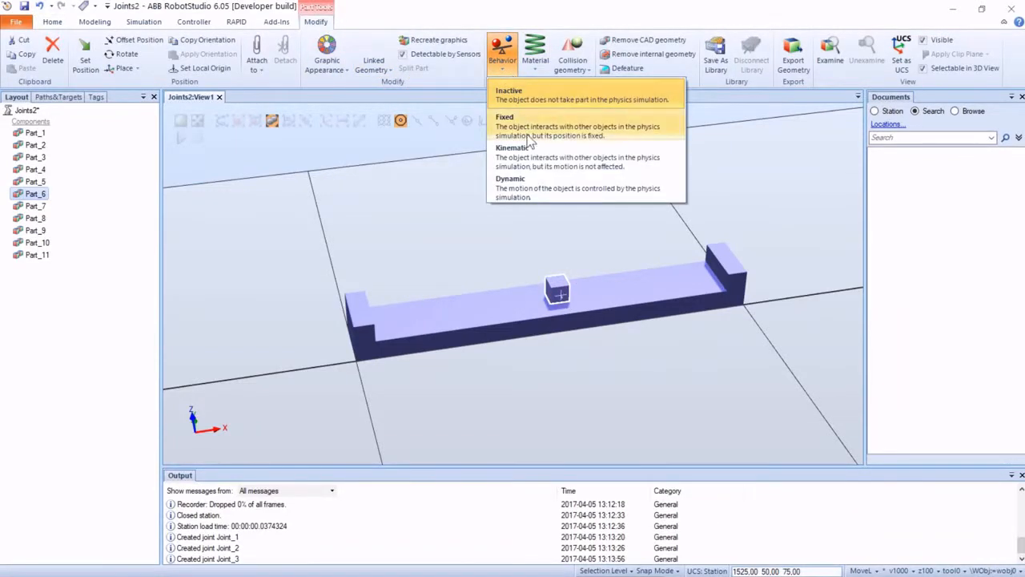
left_click(541, 189)
left_click(540, 185)
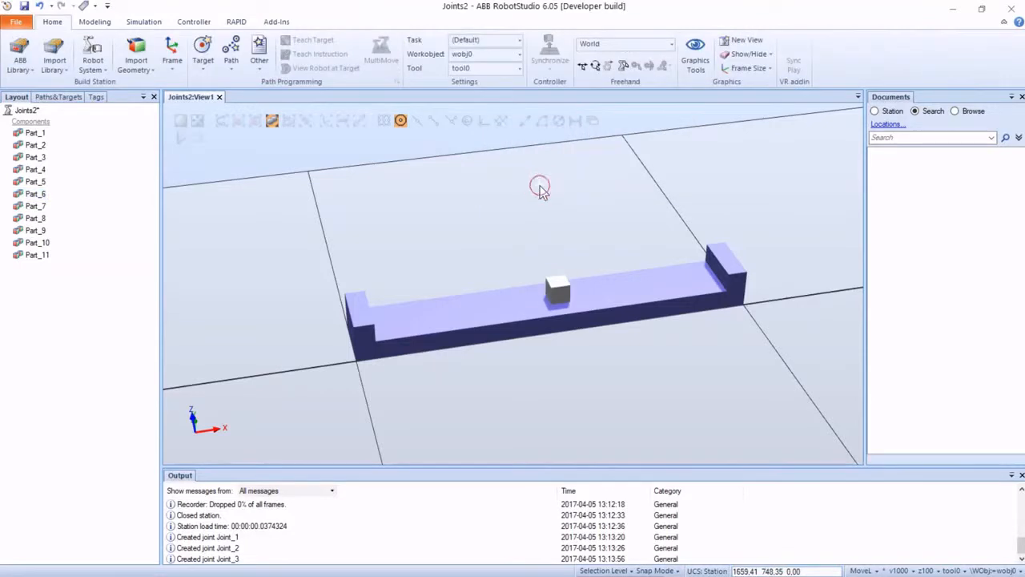
Start a prismatic joint with the blue base Part_5 as first part and the cube Part_6 as second part
left_click(95, 21)
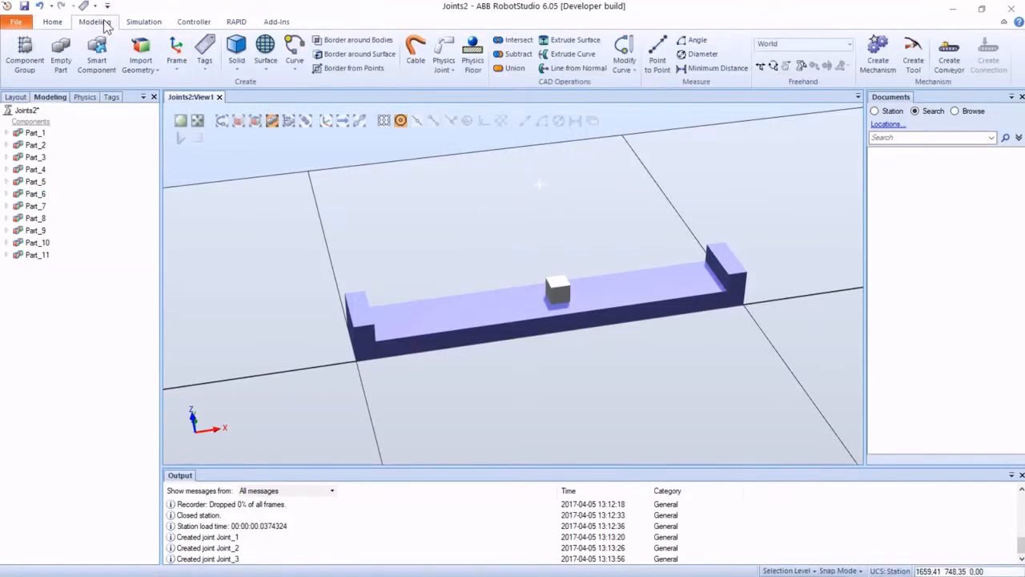
left_click(444, 56)
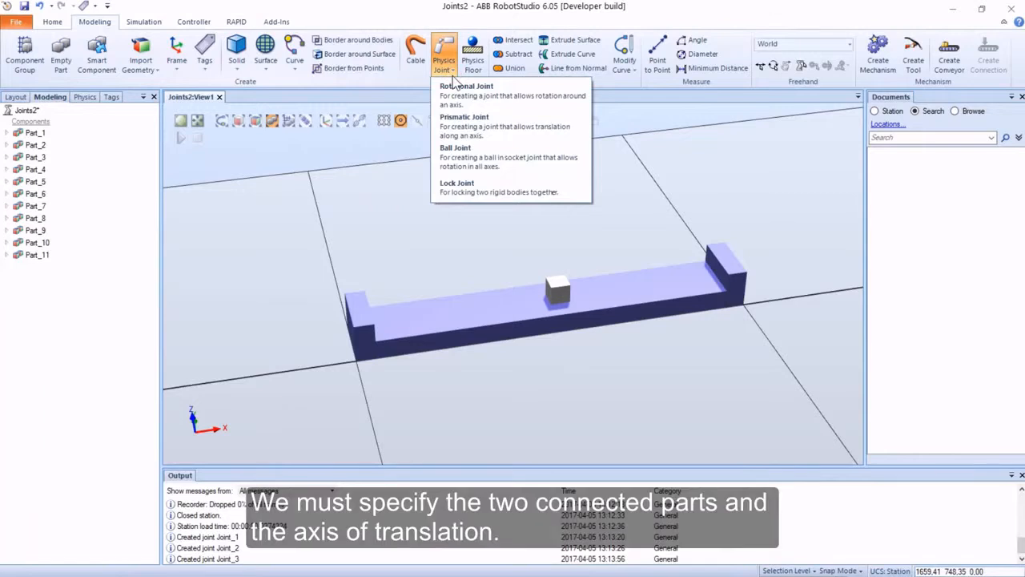
left_click(467, 127)
left_click(120, 121)
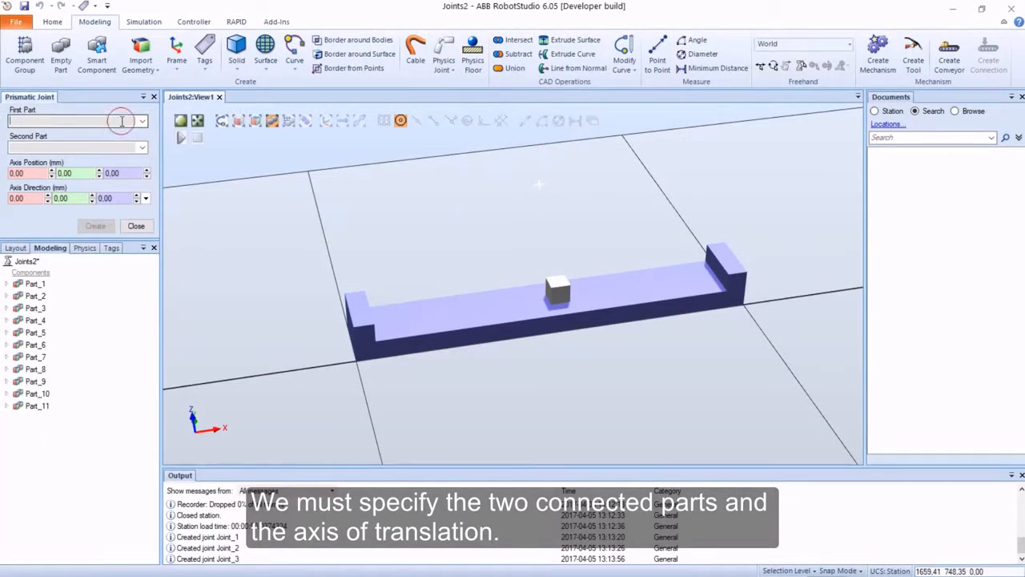
left_click(497, 318)
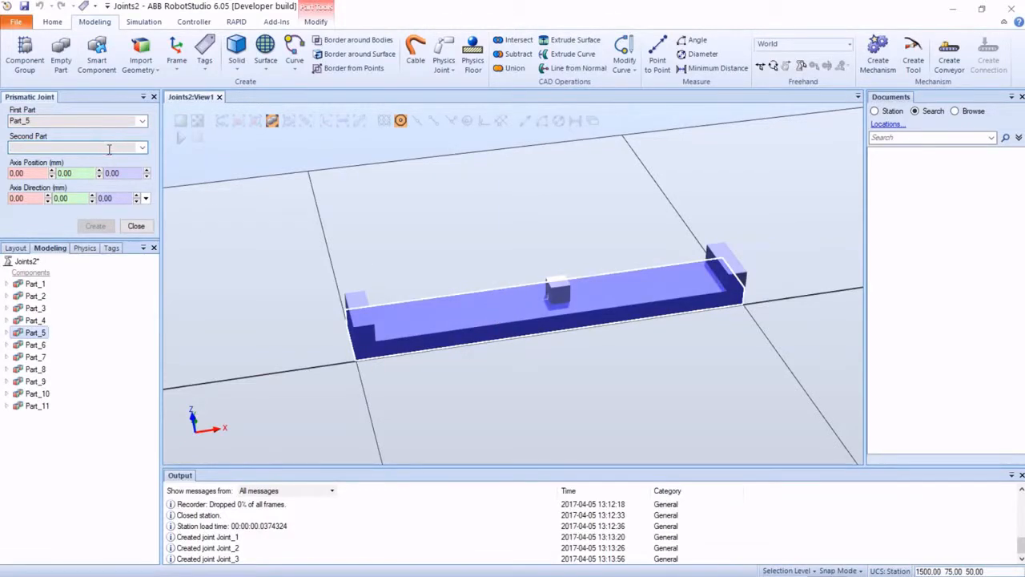
left_click(558, 292)
Snap the axis position to the center of the base's top face at 1500, 75, 50, set direction X to 1, and create the prismatic joint
scroll(344, 222, "up", 3)
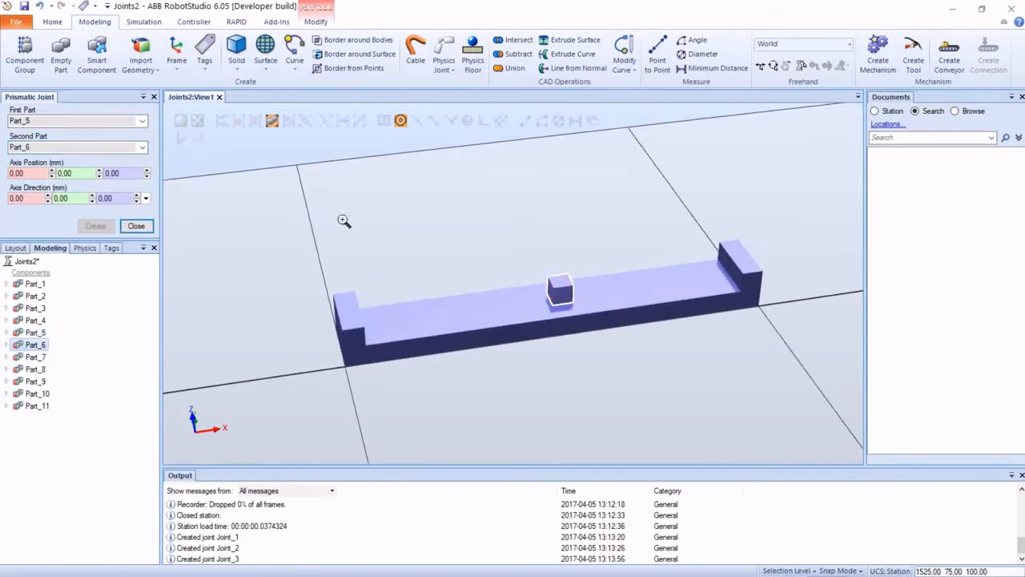
left_click(24, 173)
left_click(494, 311)
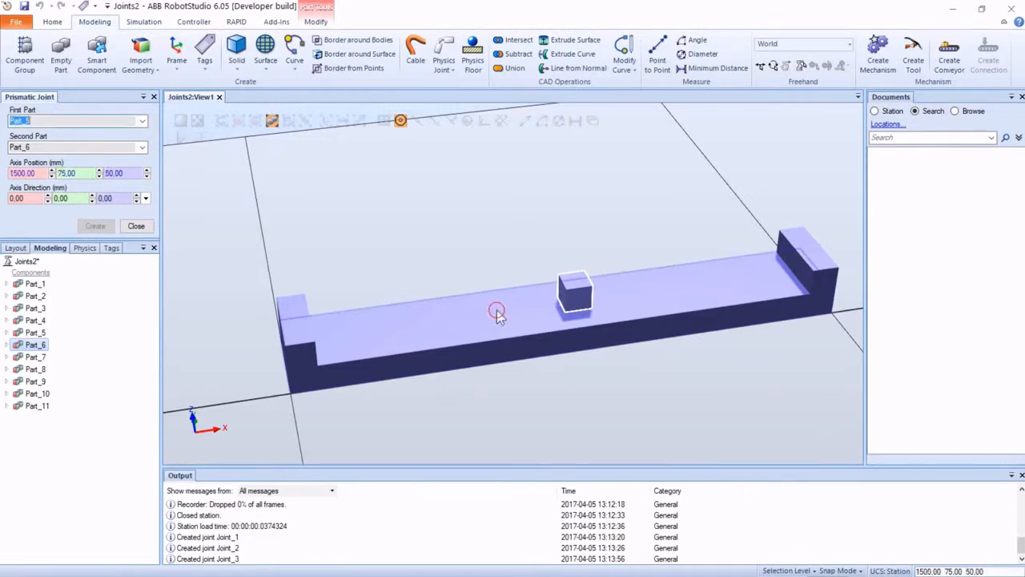
left_click(41, 200)
type("1")
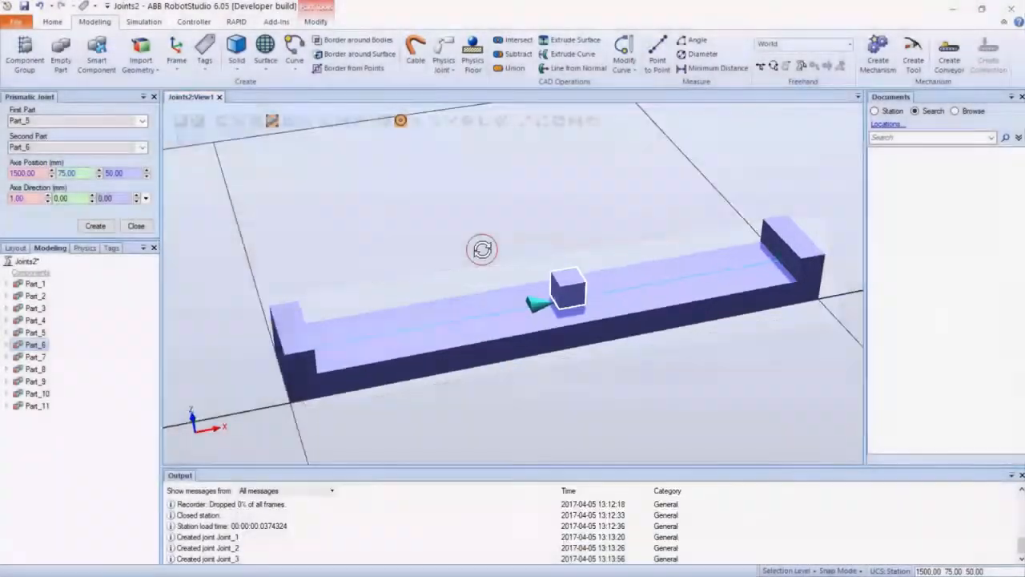
mouse_move(481, 247)
left_mouse_down("ctrl+shift")
mouse_move(496, 283)
mouse_move(470, 263)
mouse_move(487, 253)
left_mouse_up("ctrl+shift")
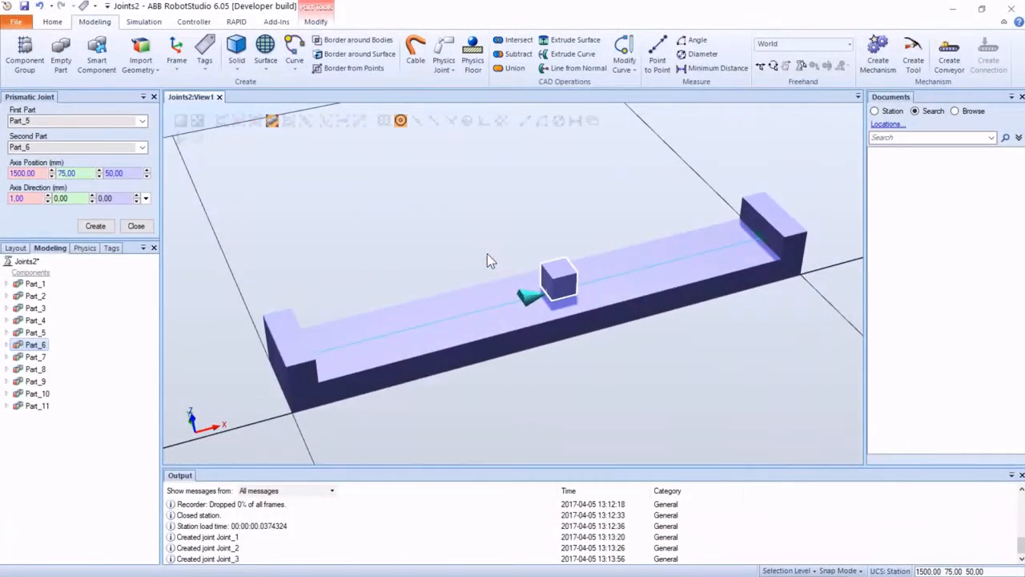
left_click(101, 229)
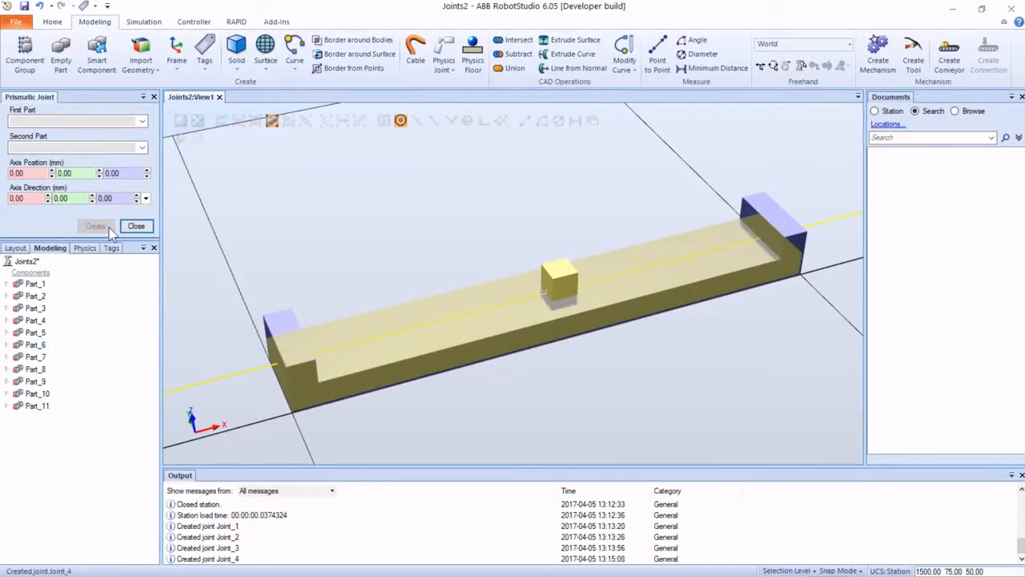
left_click(137, 227)
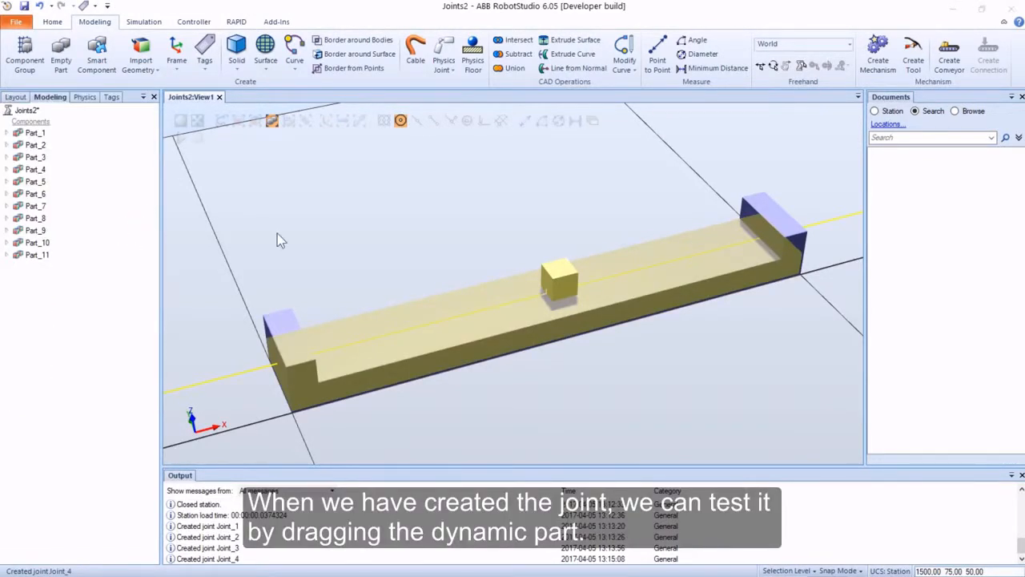
Test the prismatic joint by sliding the cube back and forth along the base with freehand physics jogging during simulation
left_click(785, 68)
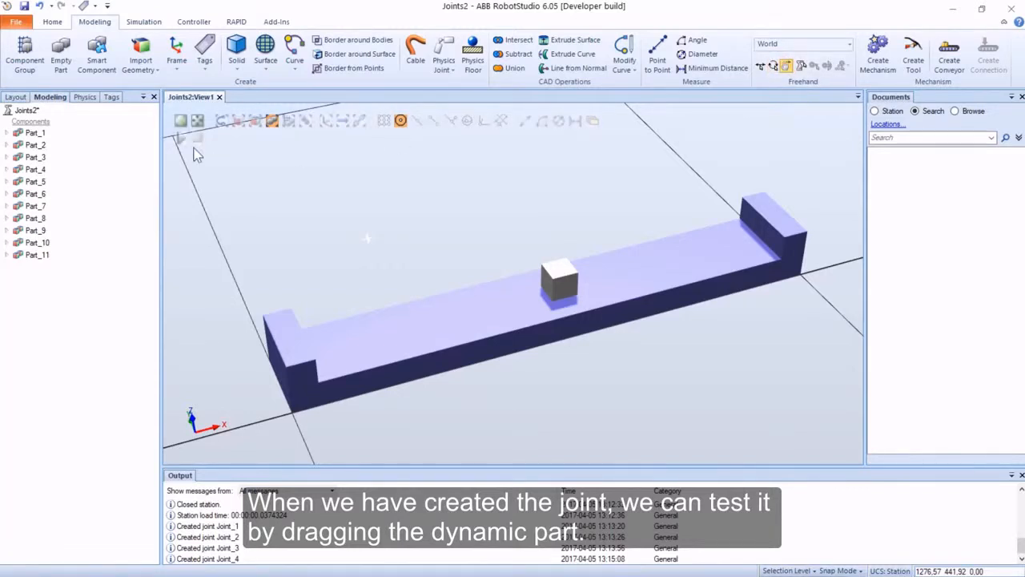
left_click_drag(550, 277, 247, 387)
left_click_drag(423, 322, 240, 367)
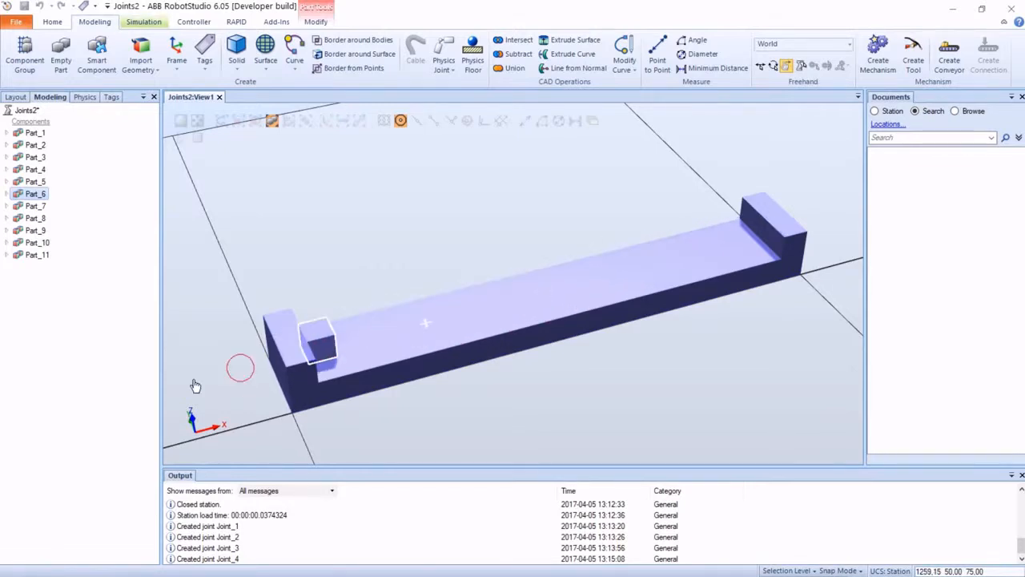
left_click_drag(323, 335, 705, 241)
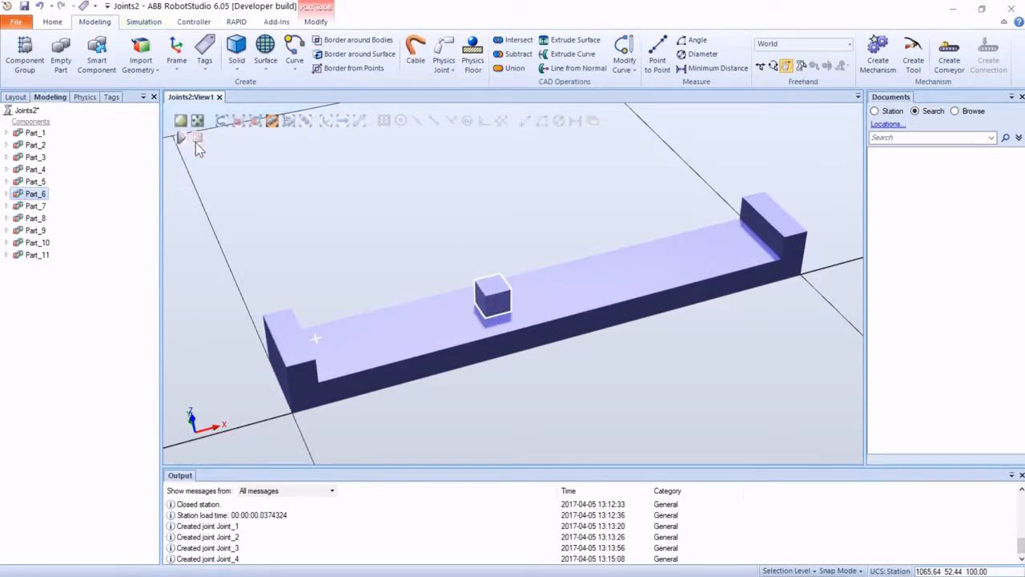
left_click_drag(495, 301, 428, 336)
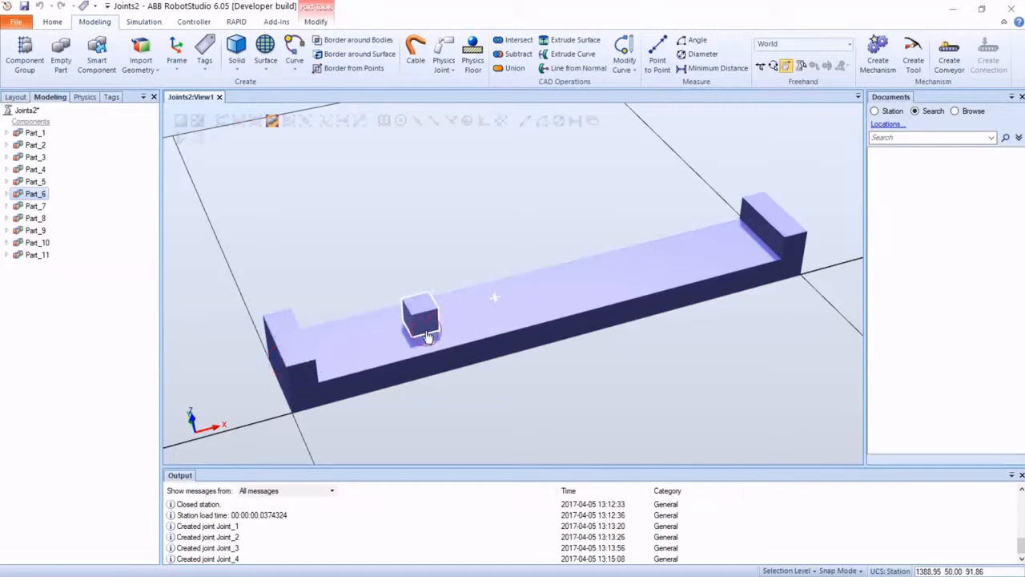
left_click(442, 228)
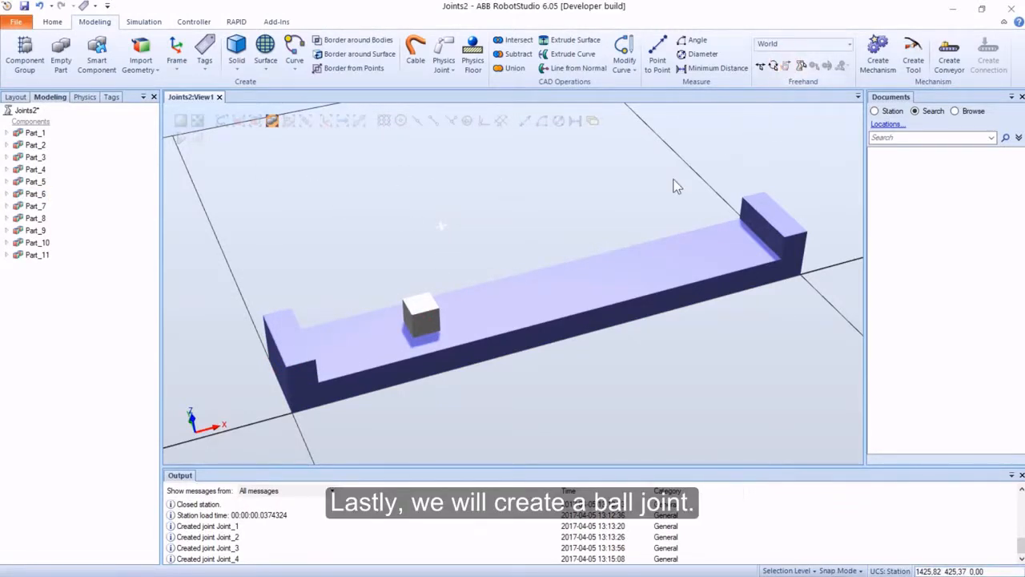
Set the physics behavior of the ball device's yellow bar, ball and magenta cylinder to Dynamic
scroll(633, 189, "down", 5)
right_click_drag(624, 191, 392, 217, "ctrl")
left_click_drag(550, 215, 598, 302, "ctrl")
right_click_drag(598, 302, 637, 349, "ctrl")
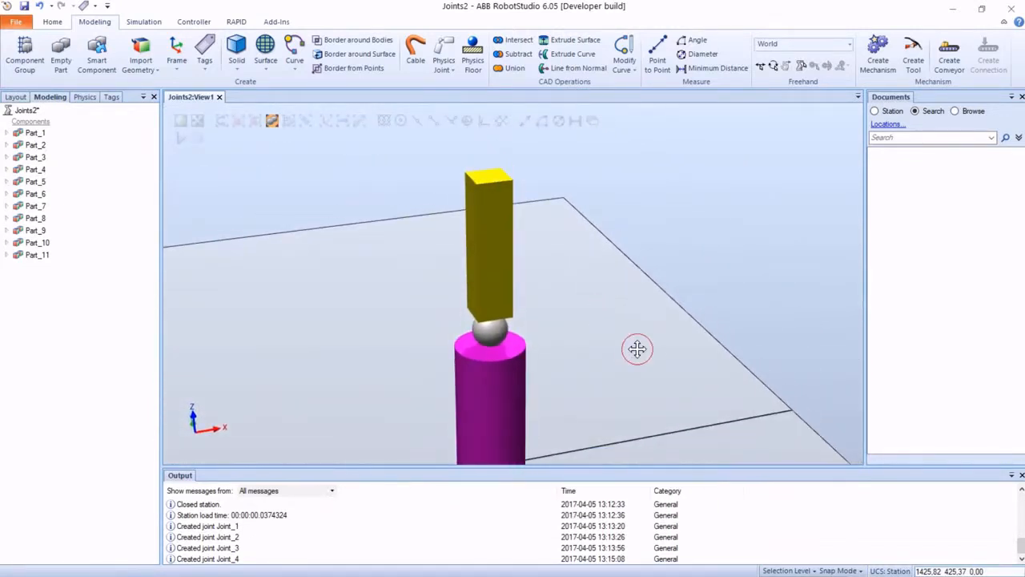
left_click_drag(637, 349, 641, 314, "ctrl")
left_click_drag(412, 187, 614, 367)
left_click(316, 21)
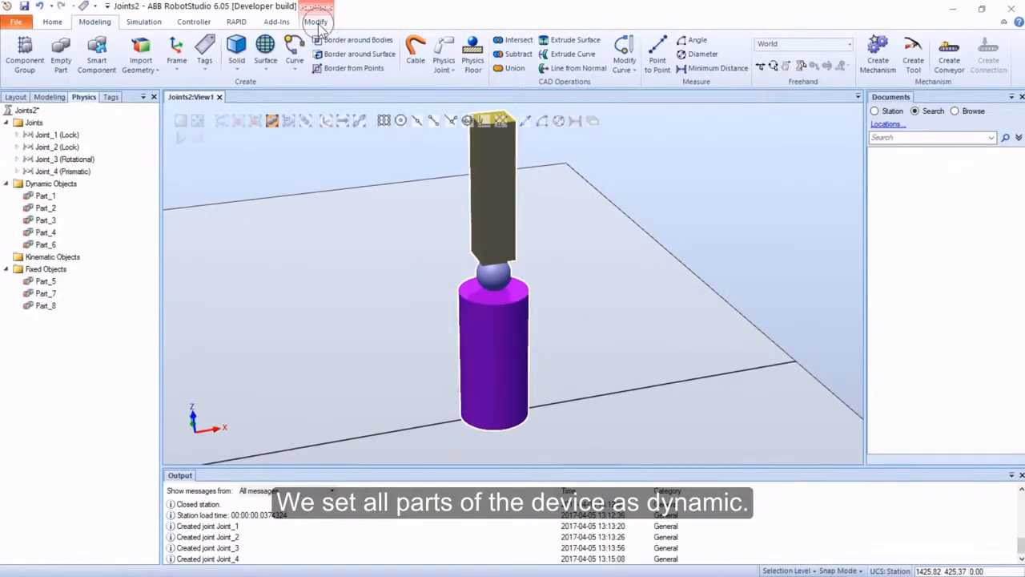
left_click(501, 52)
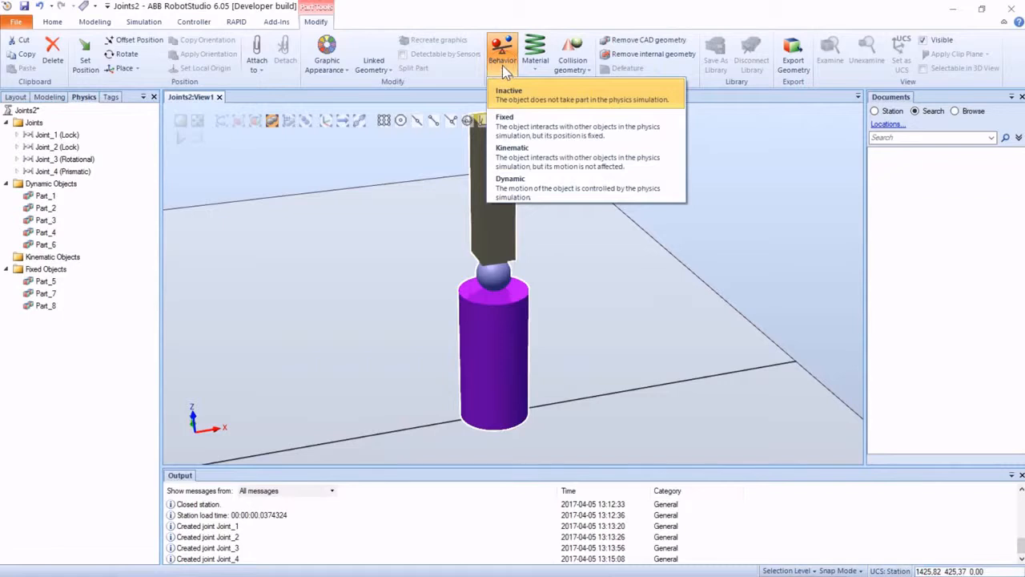
left_click(524, 186)
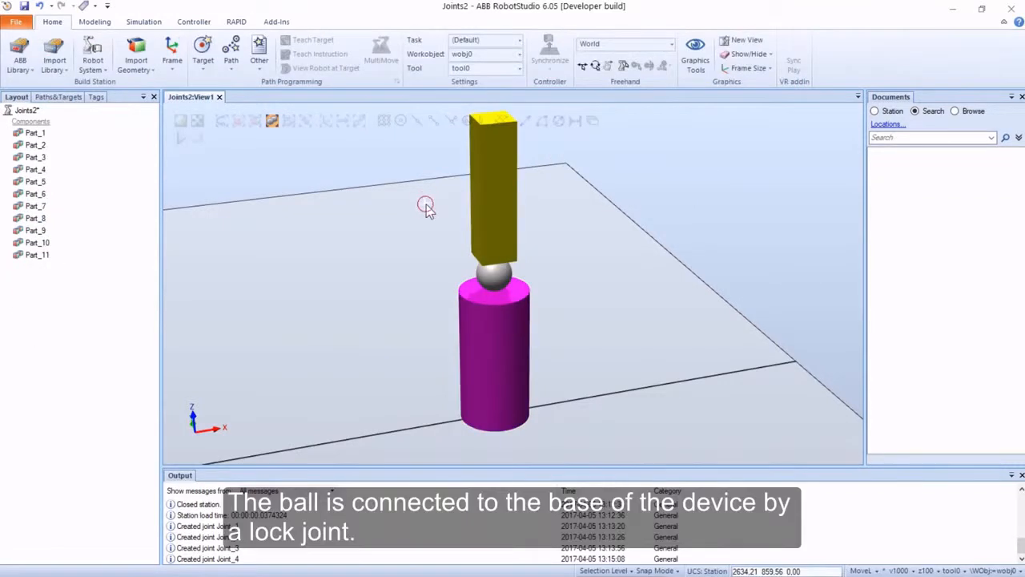
Create a lock joint between the magenta cylinder Part_9 and the ball Part_10
left_click(94, 21)
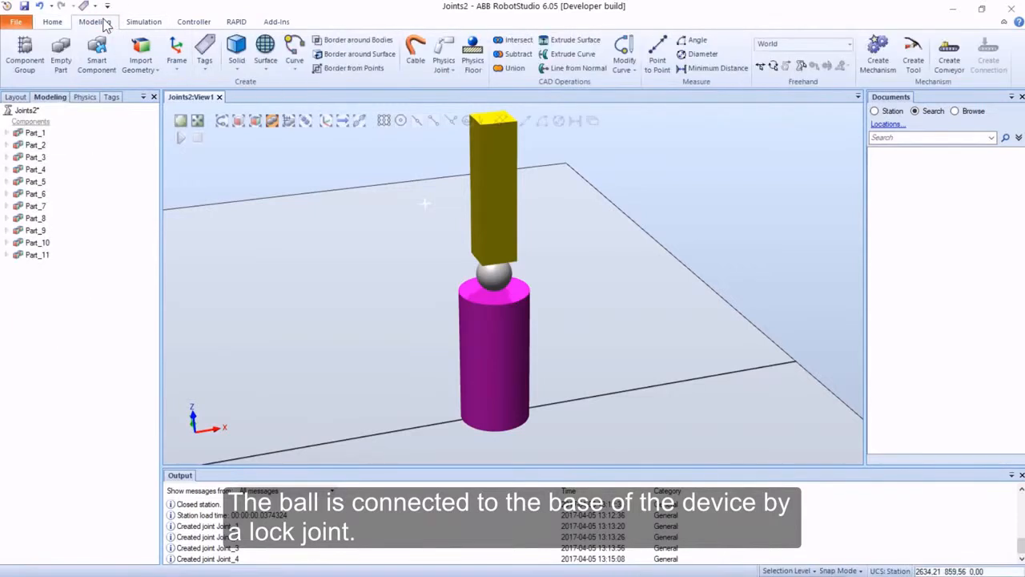
left_click(449, 70)
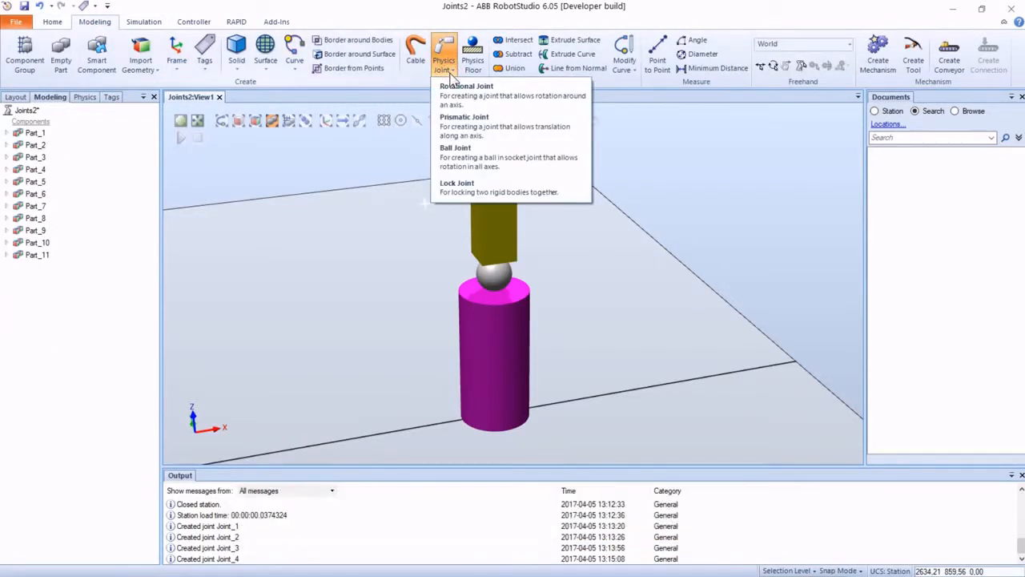
left_click(460, 186)
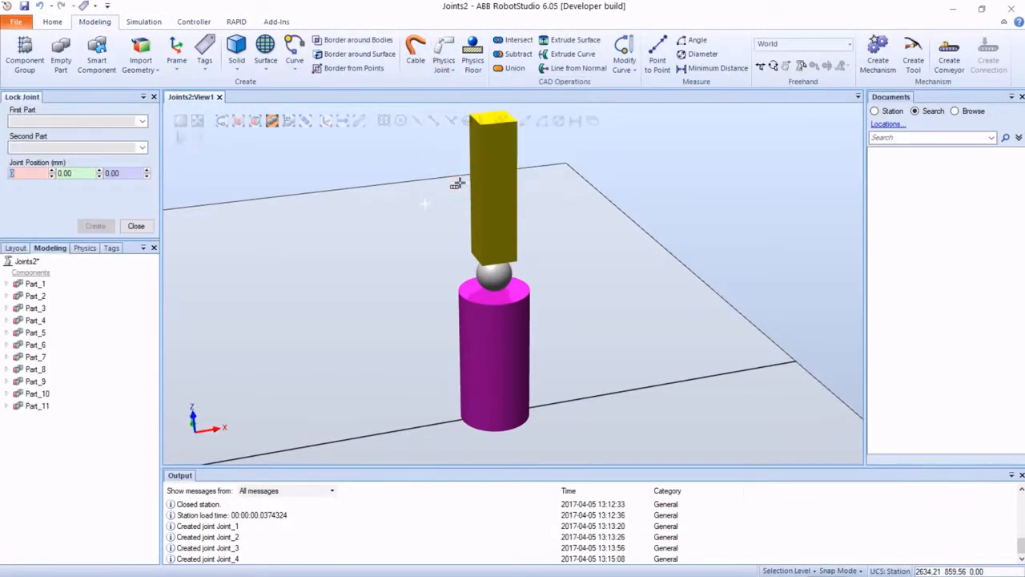
left_click(485, 377)
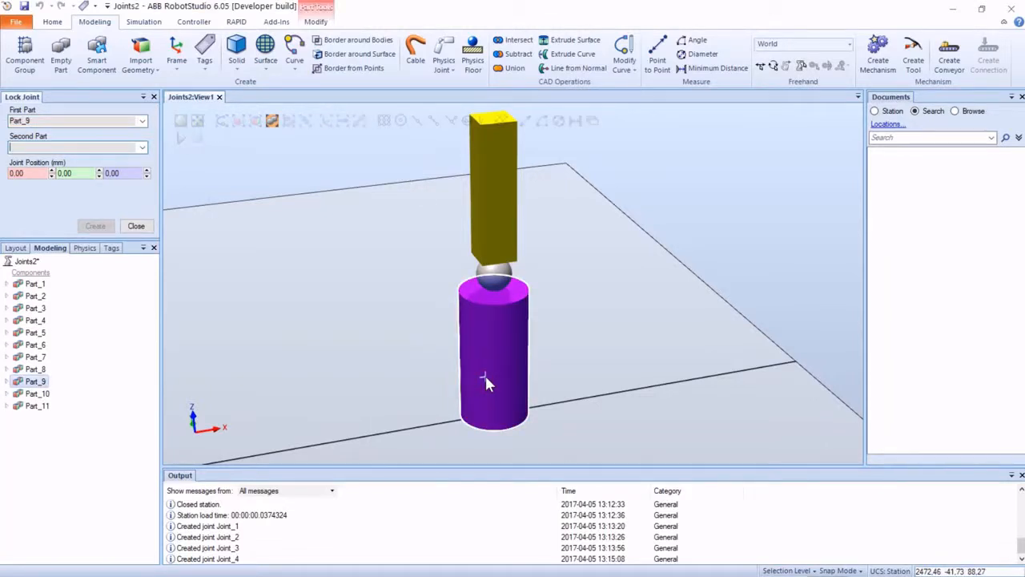
left_click(494, 280)
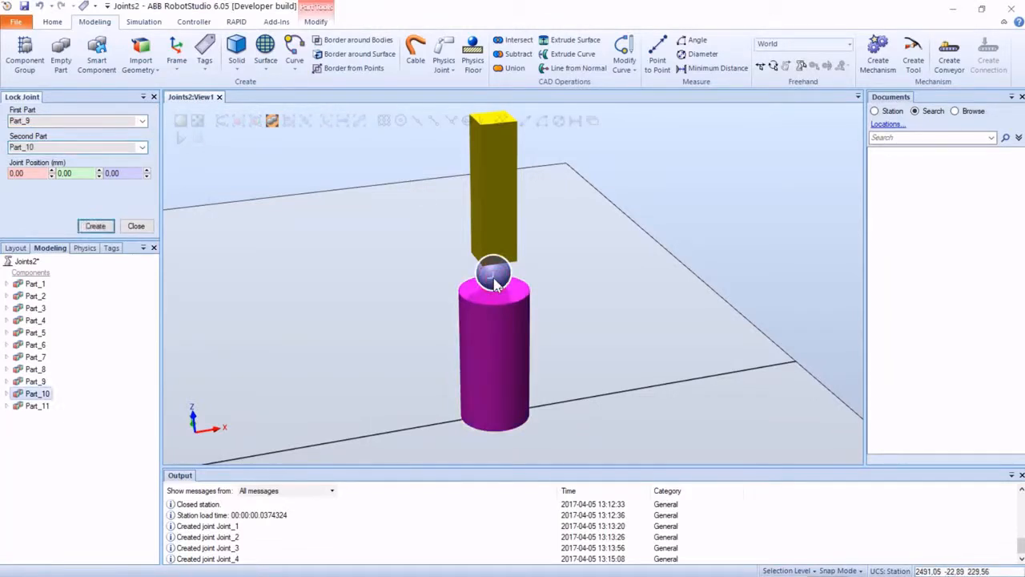
left_click(95, 226)
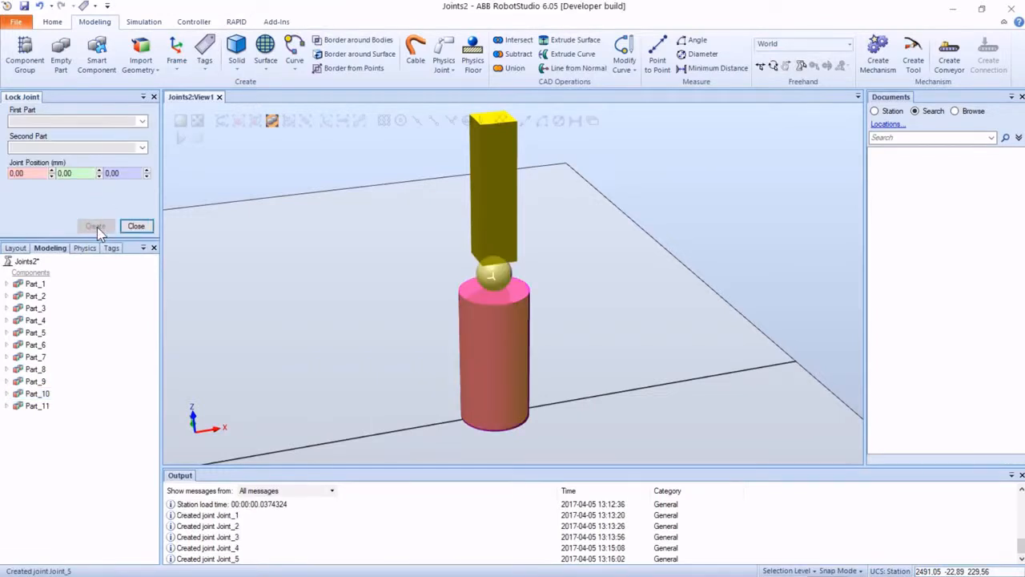
Start a ball joint with the ball Part_10 as first part and the yellow bar Part_11 as second part
left_click(445, 69)
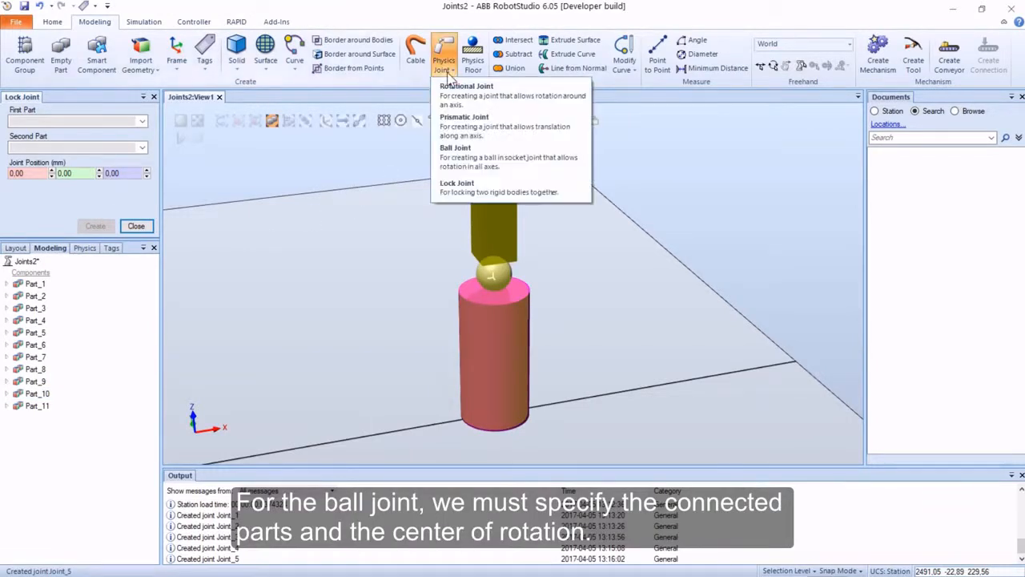
left_click(455, 159)
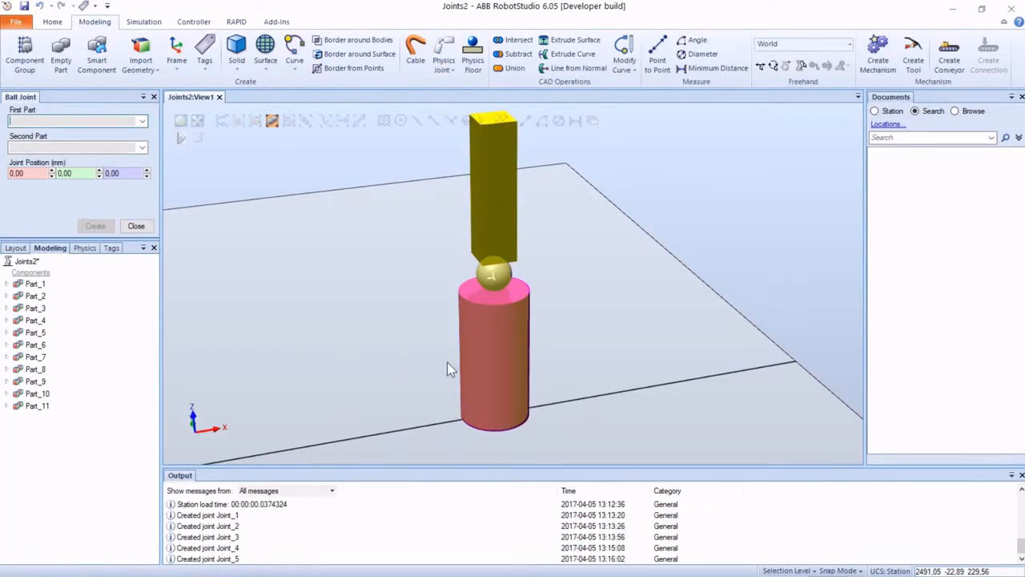
left_click(492, 285)
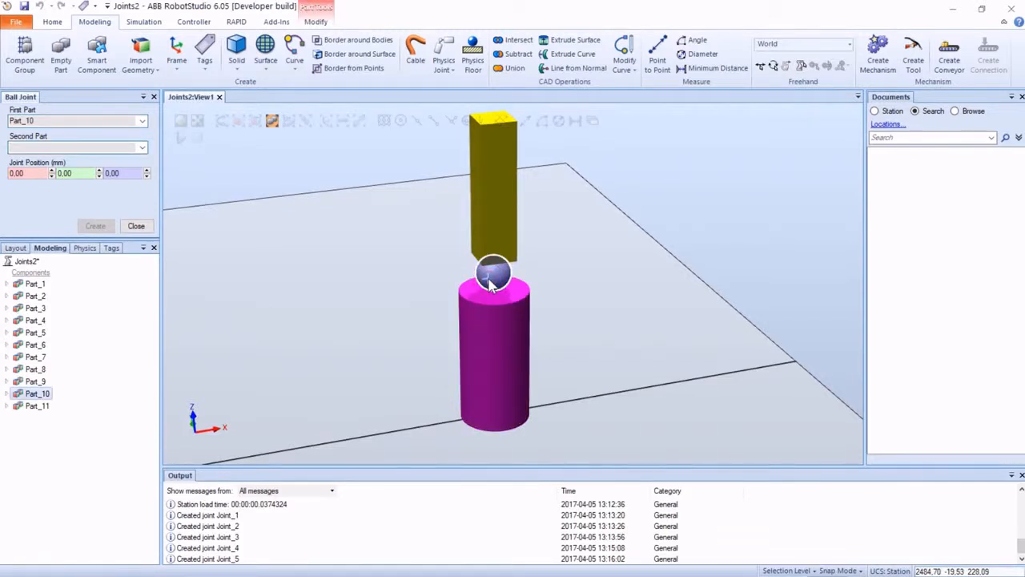
left_click(494, 212)
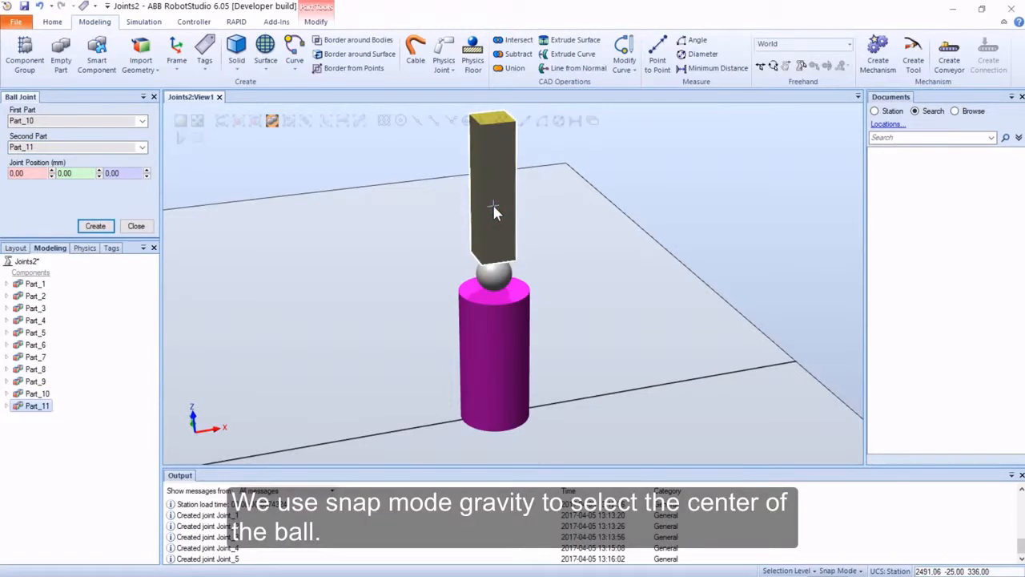
Use gravity snap to place the joint position at the ball's center, 2500, 0, 225, and create the ball joint
left_click(36, 176)
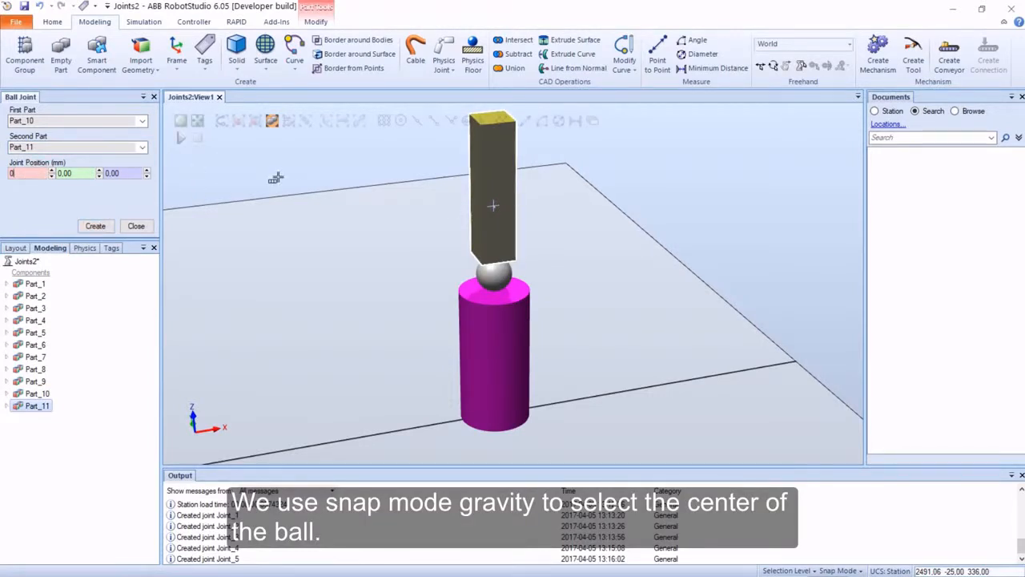
left_click(466, 120)
right_click_drag(426, 257, 513, 272, "ctrl")
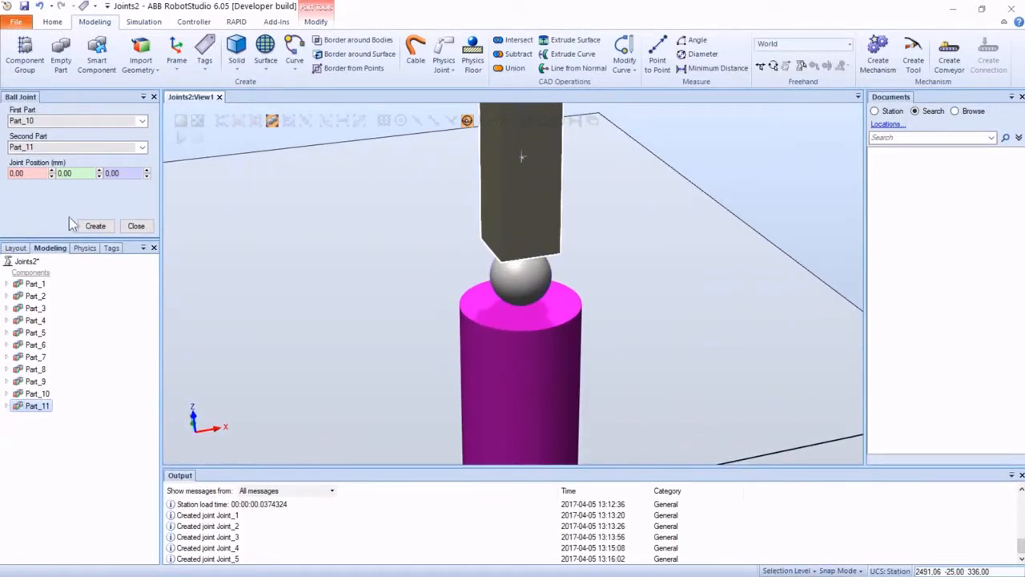
left_click(523, 287)
right_click_drag(441, 280, 324, 257, "ctrl")
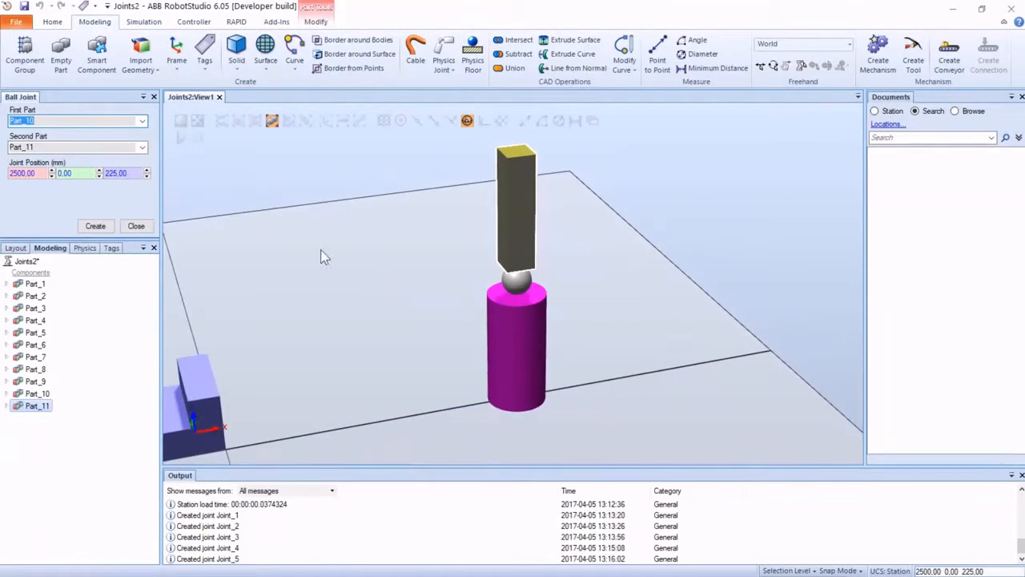
left_click(95, 226)
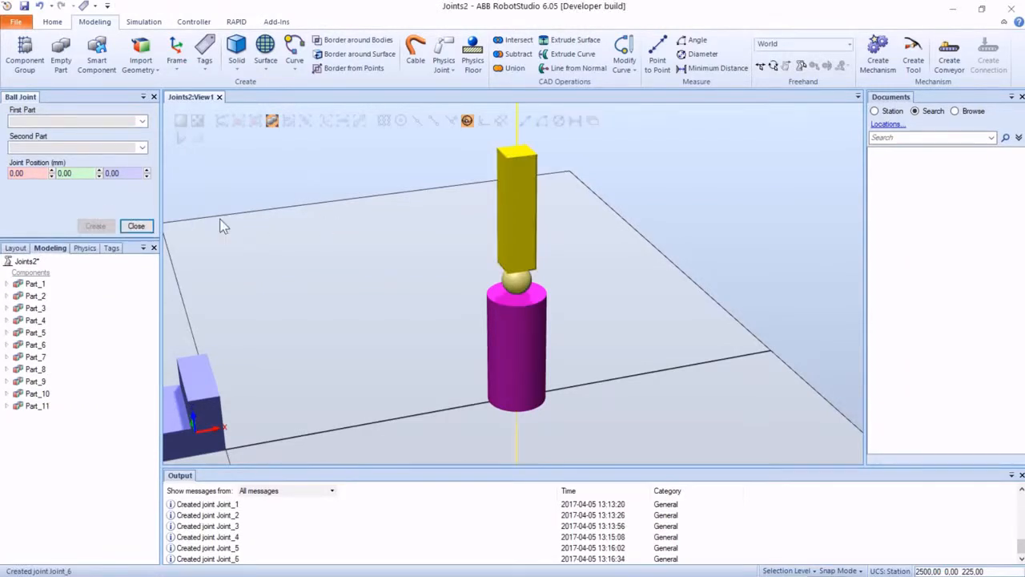
left_click(136, 226)
Run the simulation and test the ball joint by moving the yellow bar and magenta cylinder with freehand physics jogging
left_click(786, 65)
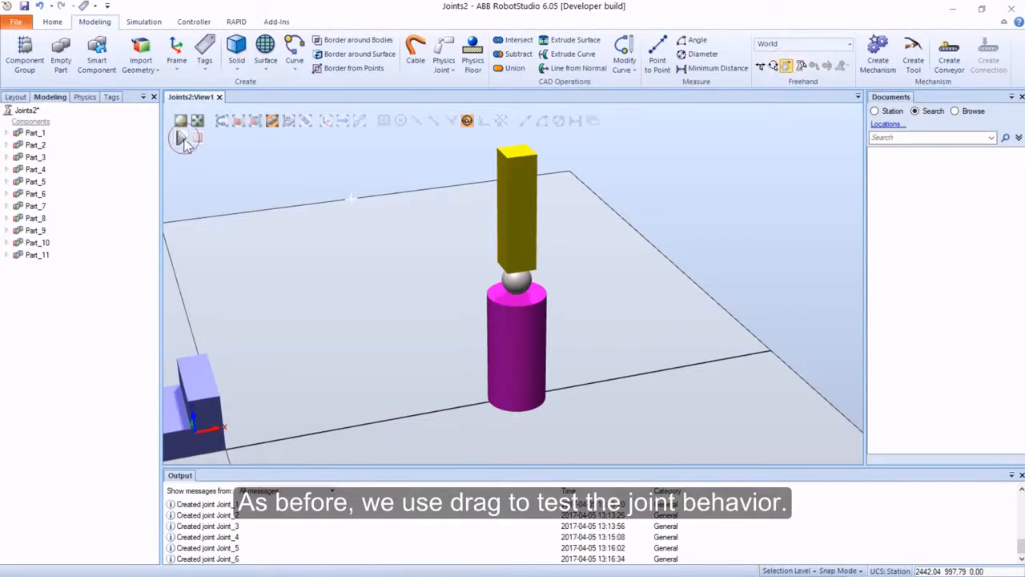
left_click_drag(509, 205, 405, 287)
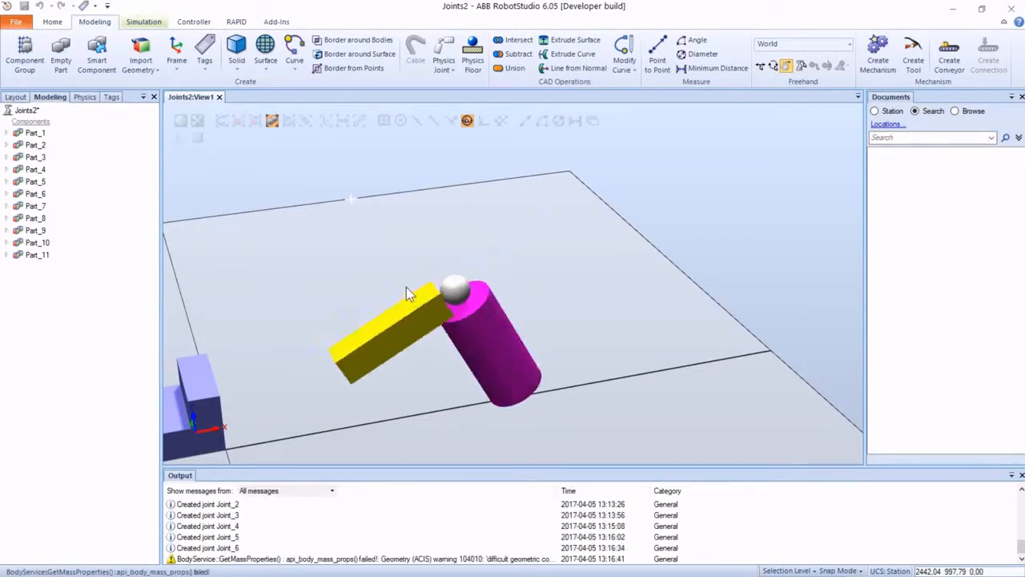
left_click_drag(488, 380, 516, 334)
left_click_drag(401, 340, 438, 257)
left_click_drag(516, 328, 503, 171)
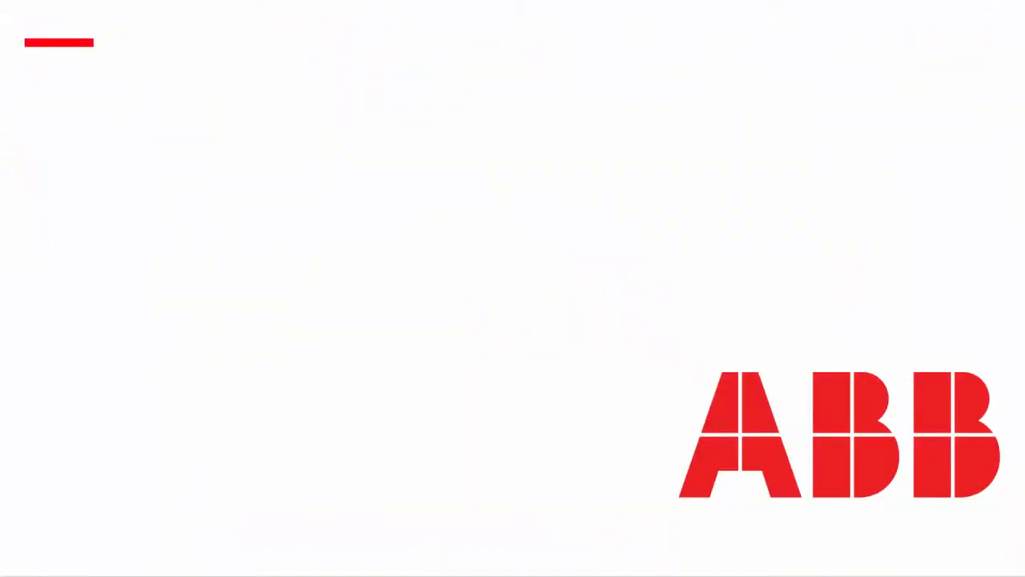